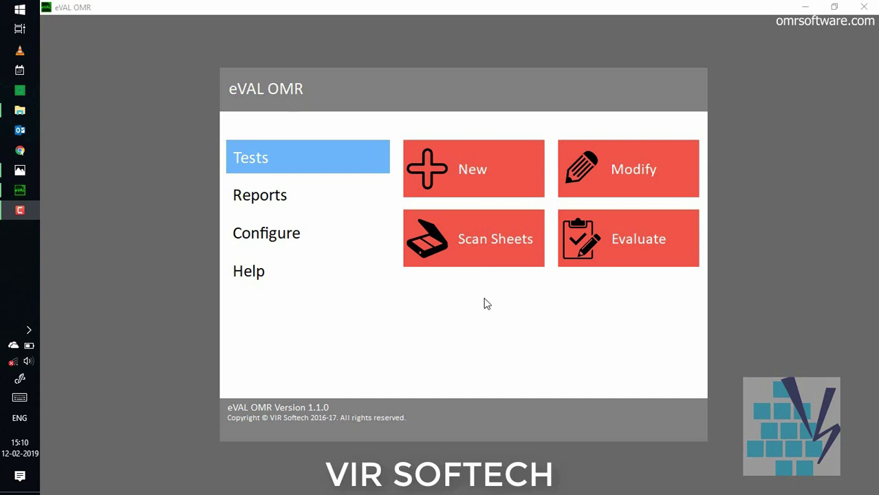
Step: Open the answer sheet templates and preview the Basic100, Basic125 and Basic150 layouts
{"action": "left_click", "coordinate": [314, 232]}
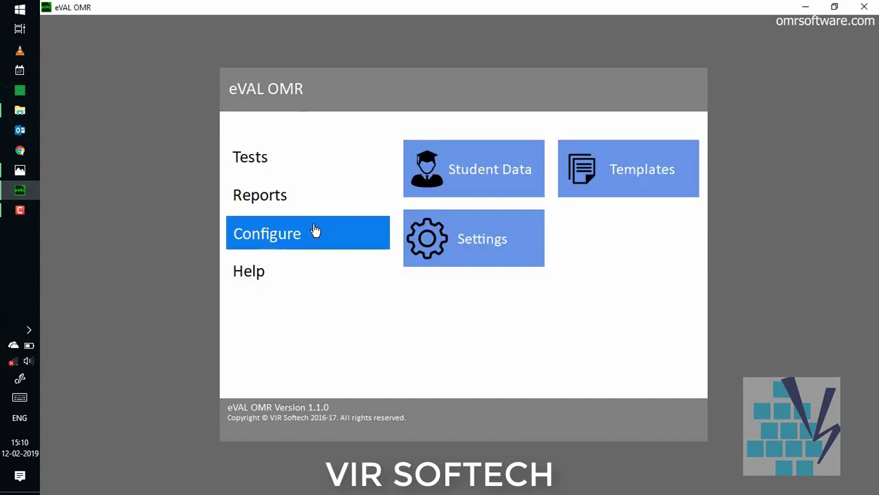
{"action": "left_click", "coordinate": [610, 182]}
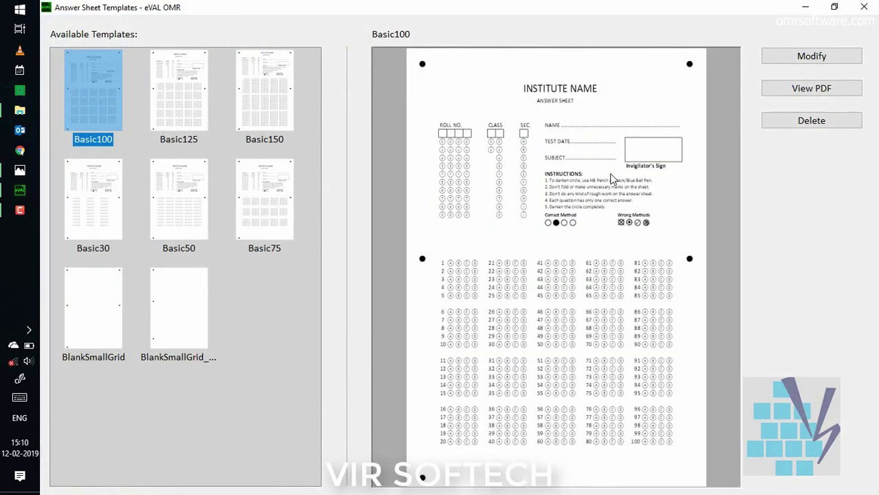
{"action": "left_click", "coordinate": [198, 97]}
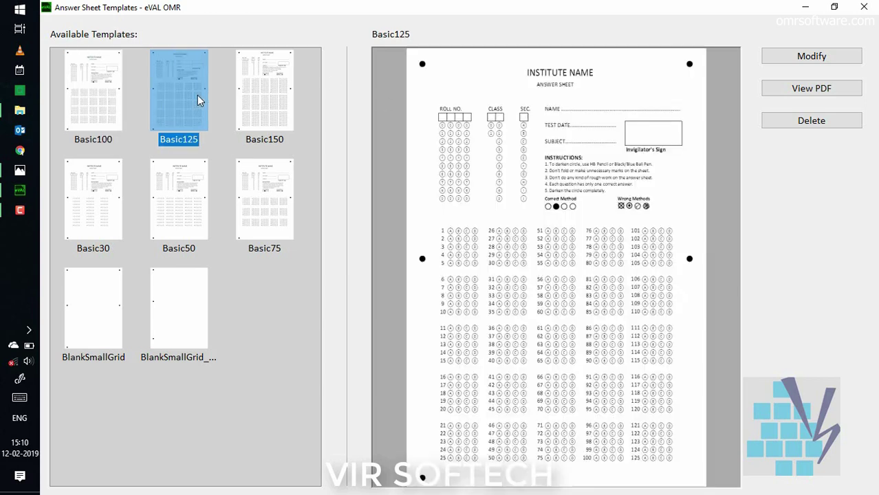
{"action": "left_click", "coordinate": [275, 114]}
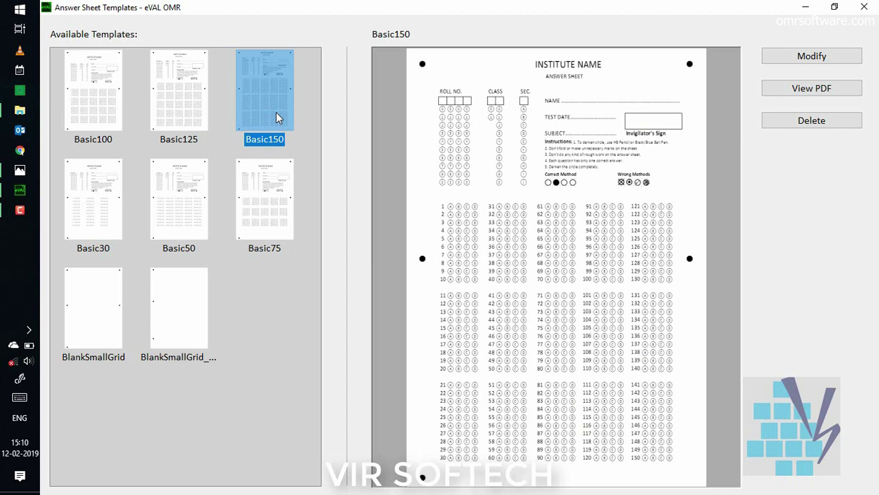
{"action": "left_click", "coordinate": [108, 108]}
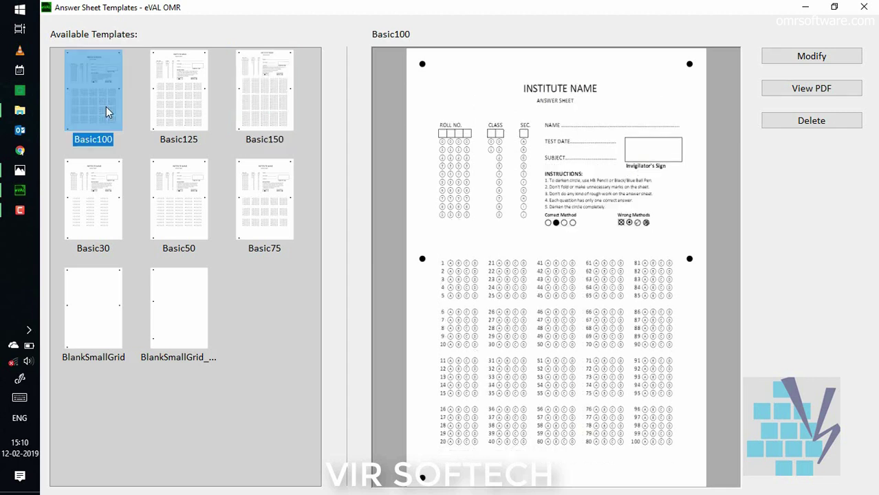
{"action": "left_click", "coordinate": [168, 105]}
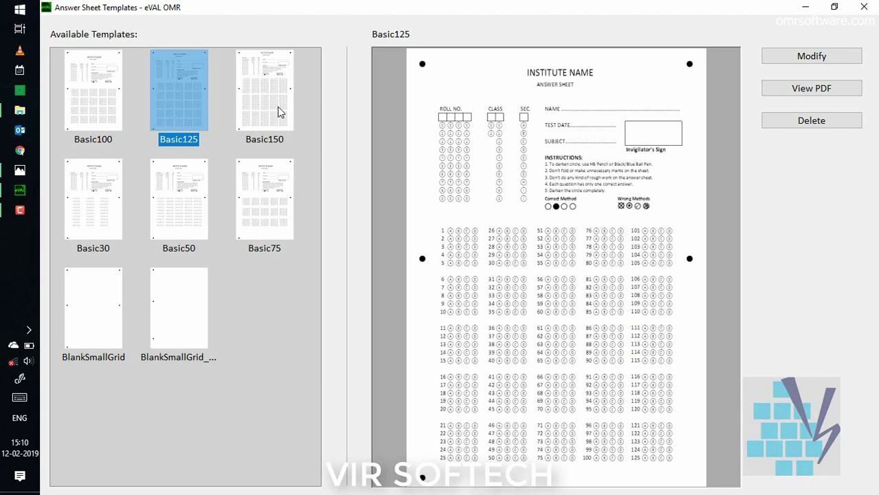
Step: Open the BlankSmallGrid template for modification in Excel and dismiss the Office activation notice
{"action": "left_click", "coordinate": [101, 338]}
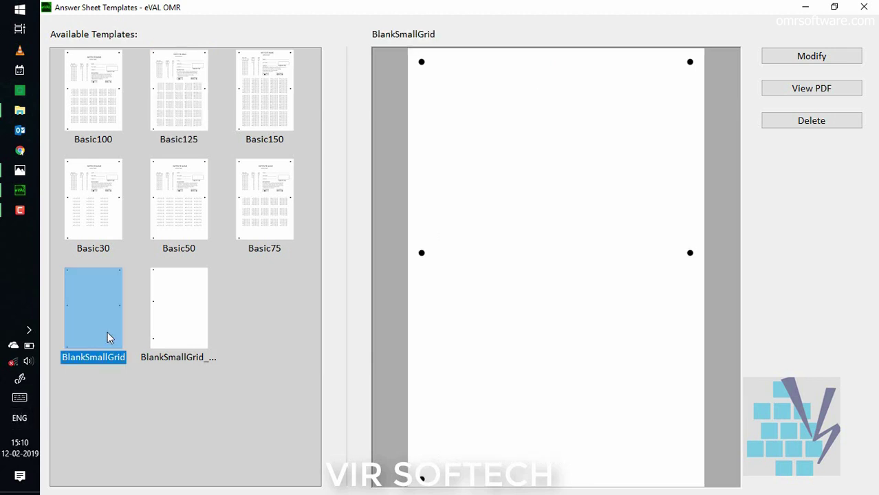
{"action": "left_click", "coordinate": [792, 61]}
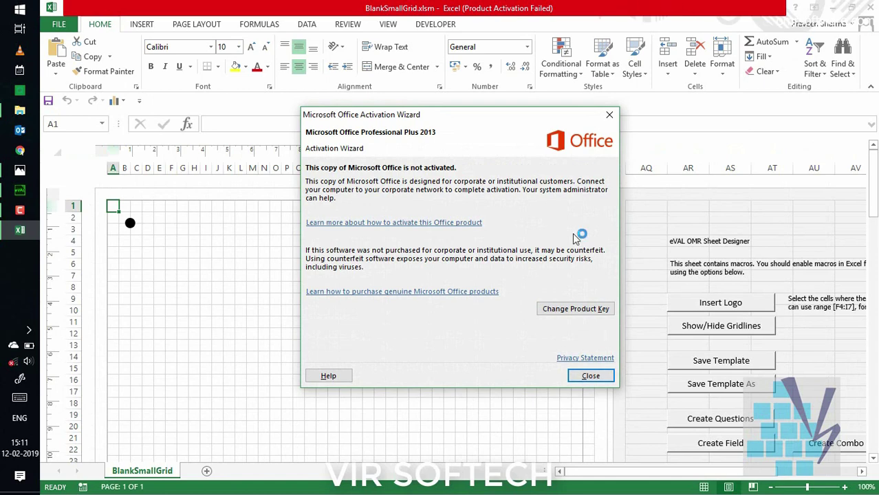
{"action": "left_click", "coordinate": [589, 385]}
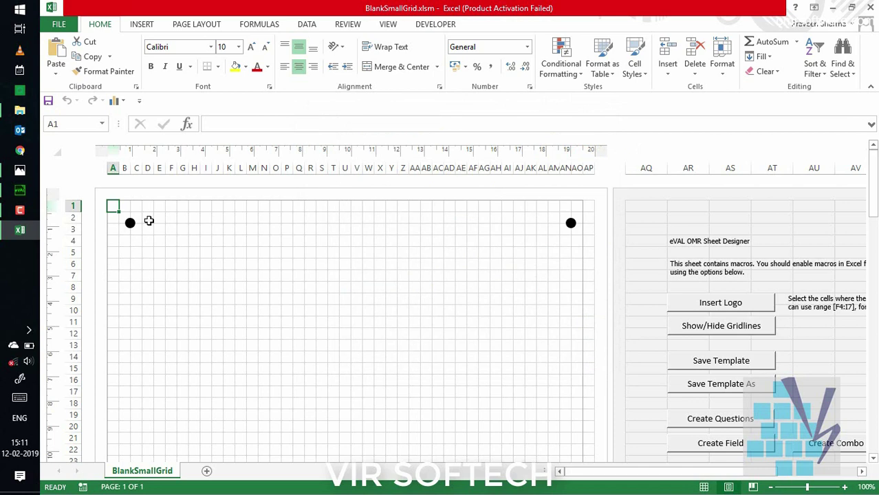
Step: Merge and center cells D2:G5 and insert download.png from the Desktop there as the logo
{"action": "left_click_drag", "start_coordinate": [148, 219], "coordinate": [183, 254]}
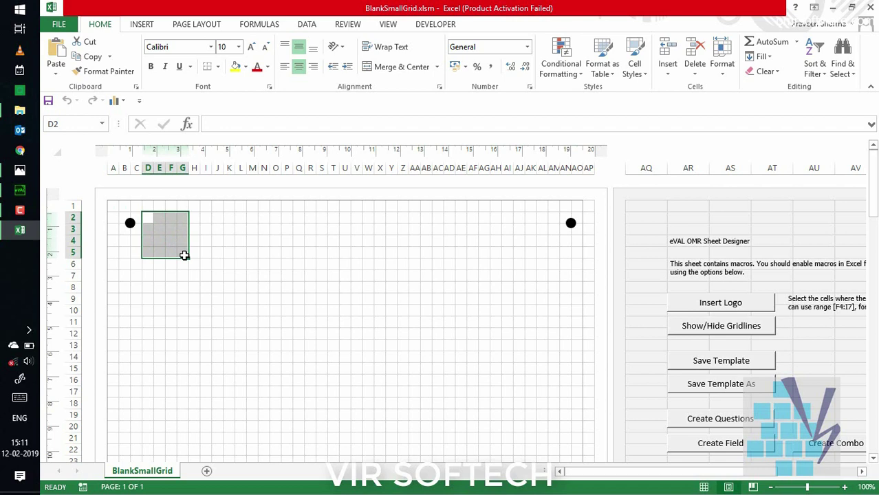
{"action": "left_click", "coordinate": [404, 70]}
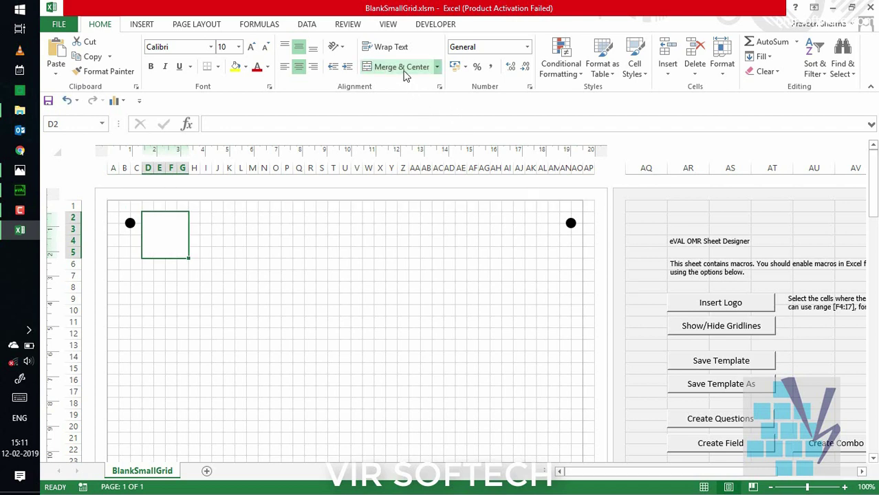
{"action": "left_click", "coordinate": [722, 306]}
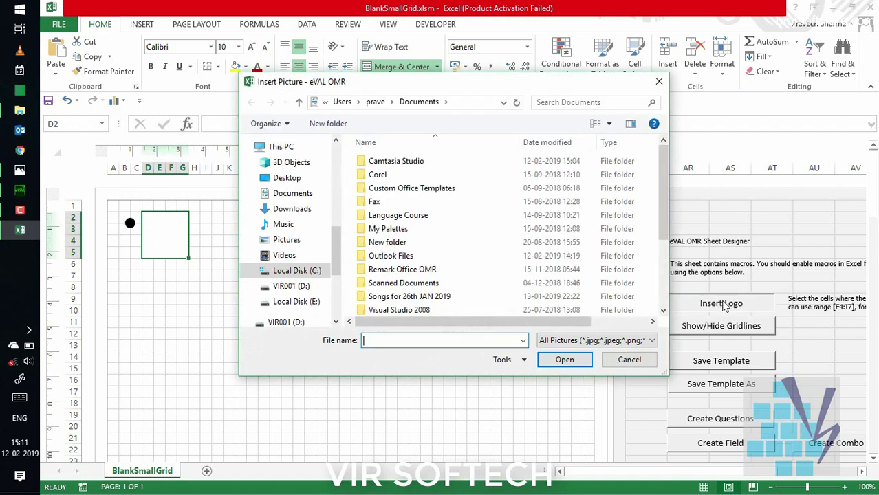
{"action": "left_click_drag", "start_coordinate": [577, 81], "coordinate": [560, 82]}
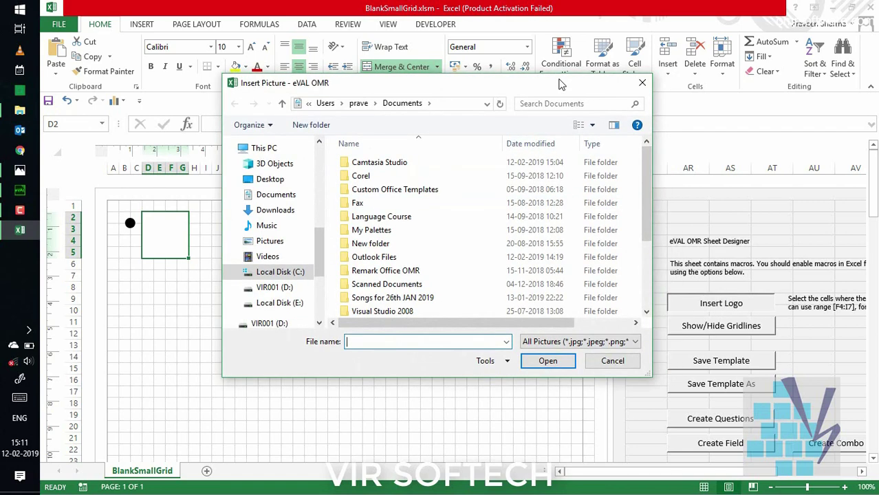
{"action": "left_click", "coordinate": [278, 183]}
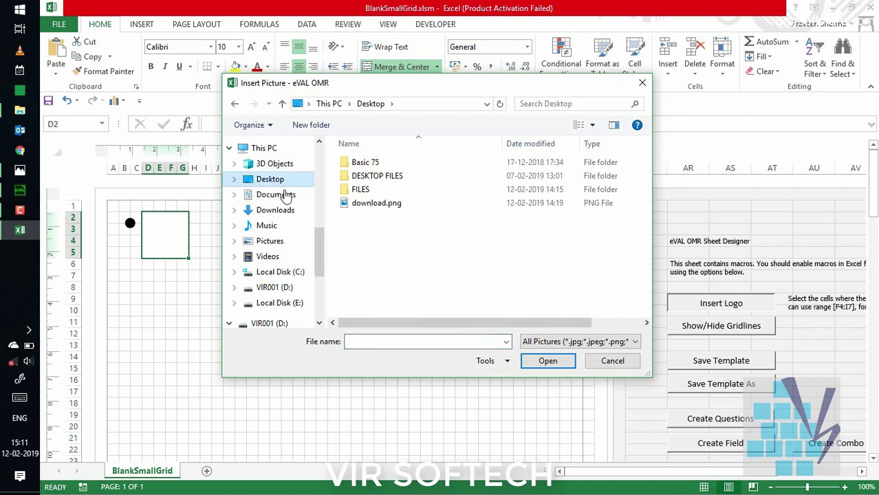
{"action": "left_click", "coordinate": [405, 205]}
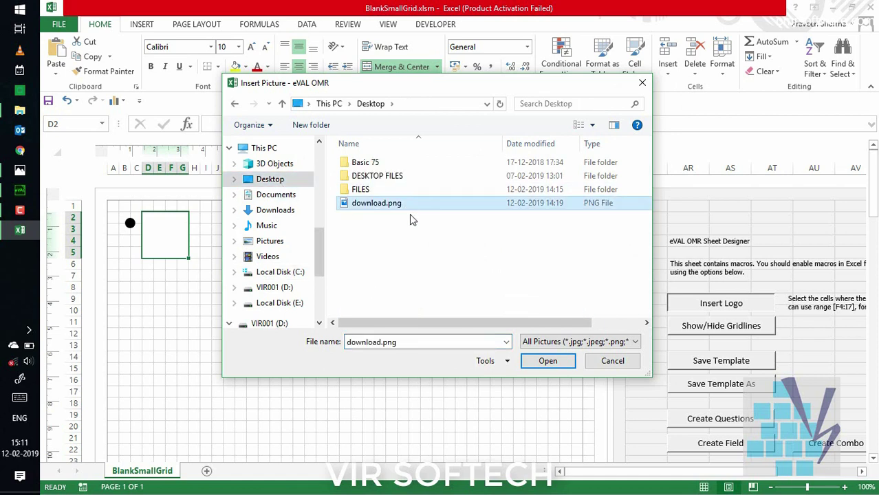
{"action": "left_click", "coordinate": [550, 362]}
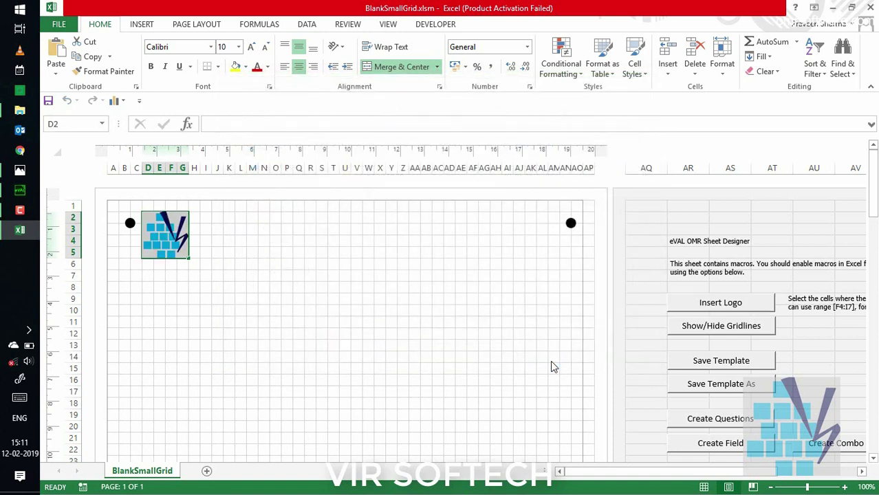
{"action": "left_click", "coordinate": [180, 368]}
{"action": "left_click", "coordinate": [163, 234]}
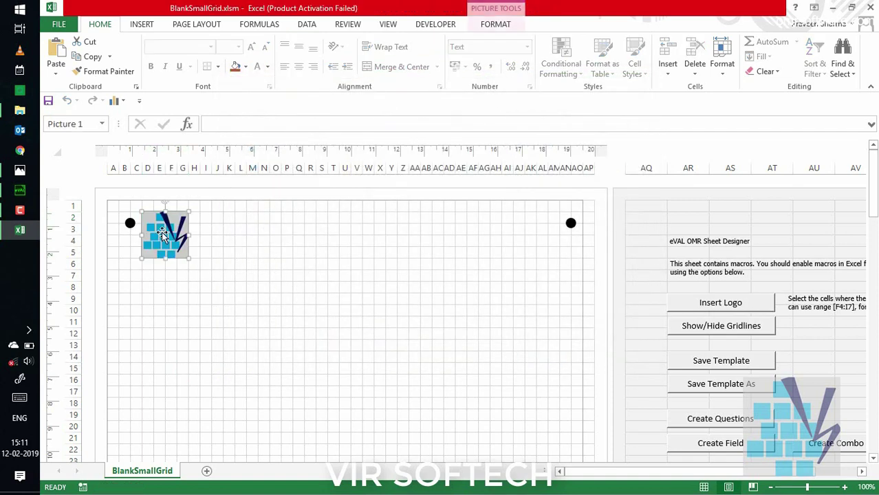
{"action": "left_click", "coordinate": [264, 241]}
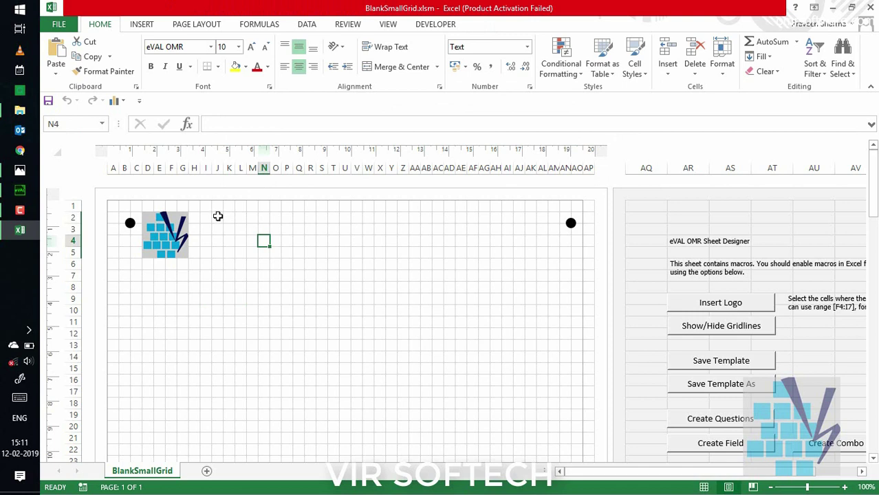
Step: Merge and center cells I2:AM3 beside the logo and enter the heading INSTITUTE NAME
{"action": "left_click_drag", "start_coordinate": [215, 216], "coordinate": [552, 229]}
{"action": "left_click", "coordinate": [402, 67]}
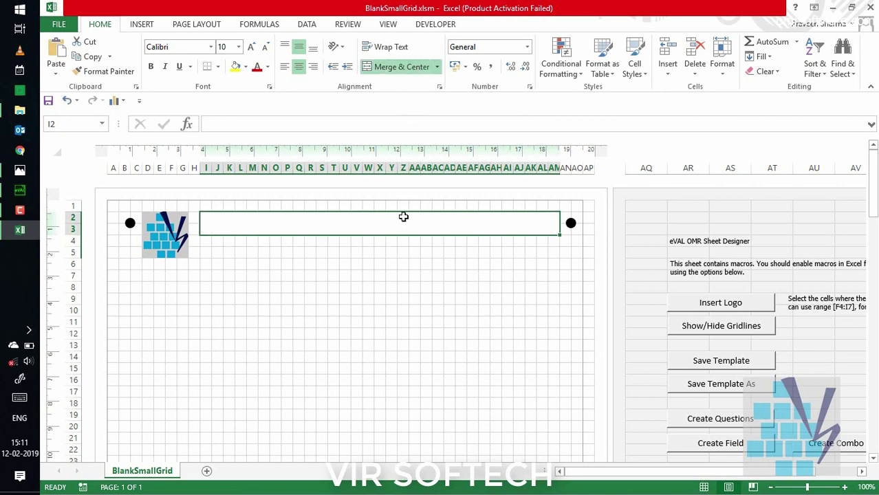
{"action": "type", "text": "INST"}
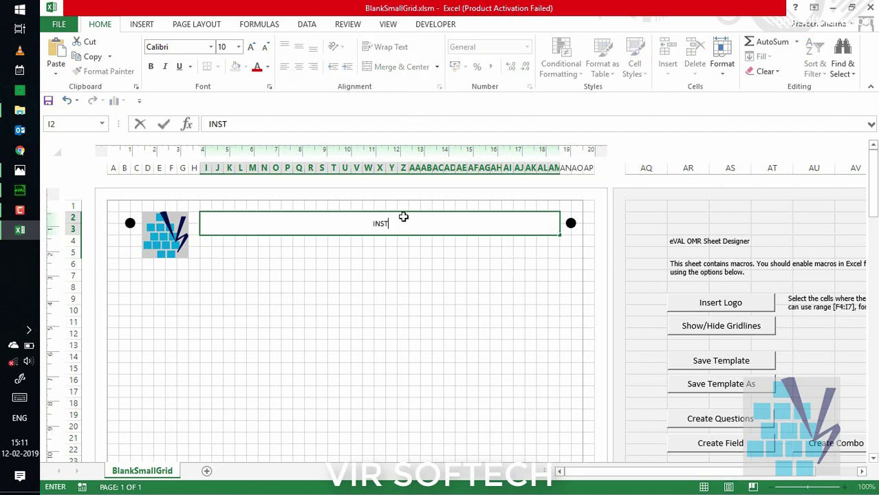
{"action": "type", "text": "ITUTE NAME"}
{"action": "left_click", "coordinate": [380, 266]}
Step: Format the INSTITUTE NAME heading in bold at font size 18
{"action": "left_click", "coordinate": [386, 219]}
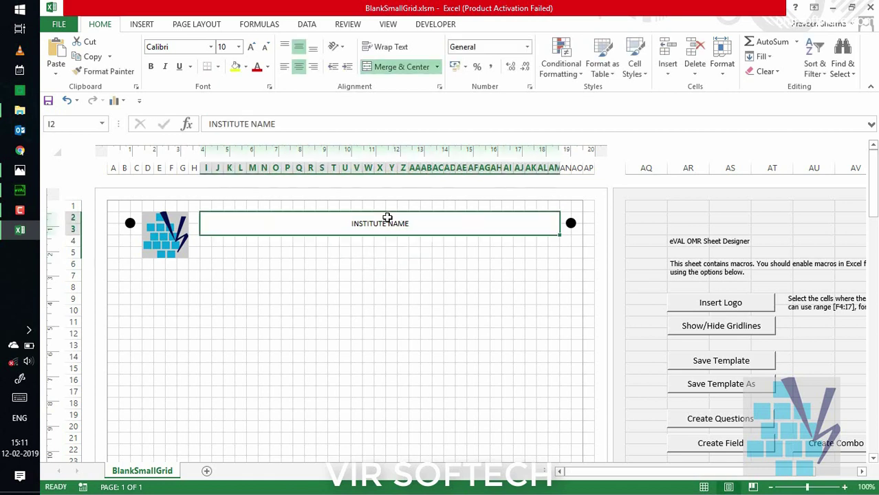
{"action": "left_click", "coordinate": [232, 46]}
{"action": "type", "text": "18"}
{"action": "key", "text": "Return"}
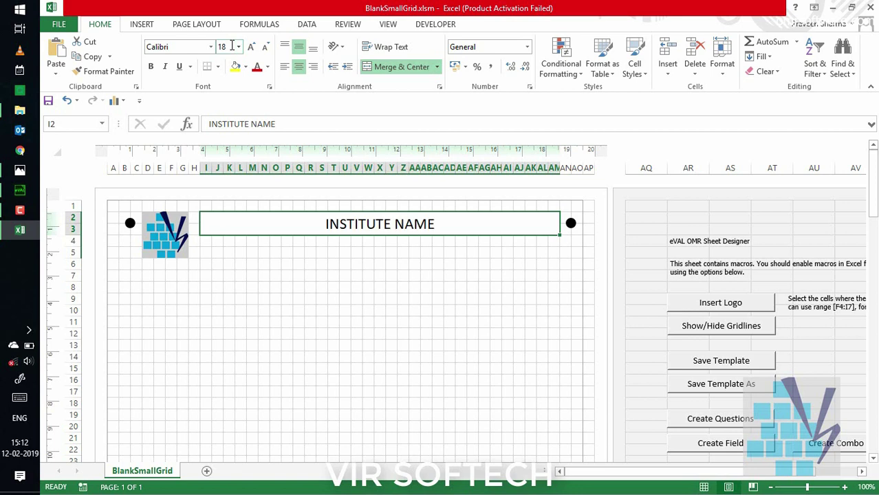
{"action": "key", "text": "ctrl+b"}
Step: Create a numeric field at cell D8 named RollNo with size 6 and the title Roll Number
{"action": "key", "text": "Down"}
{"action": "key", "text": "Down"}
{"action": "key", "text": "Down"}
{"action": "key", "text": "Down"}
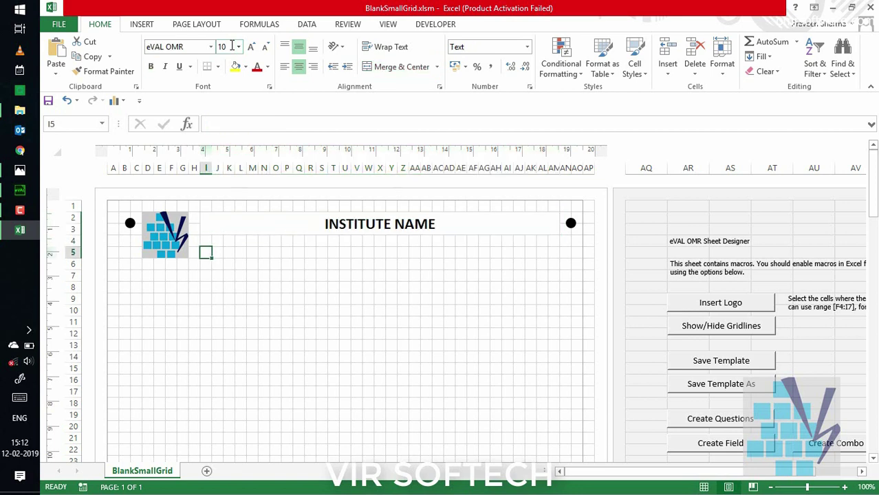
{"action": "key", "text": "Left"}
{"action": "key", "text": "Left"}
{"action": "key", "text": "Left"}
{"action": "key", "text": "Left"}
{"action": "key", "text": "Down"}
{"action": "key", "text": "Left"}
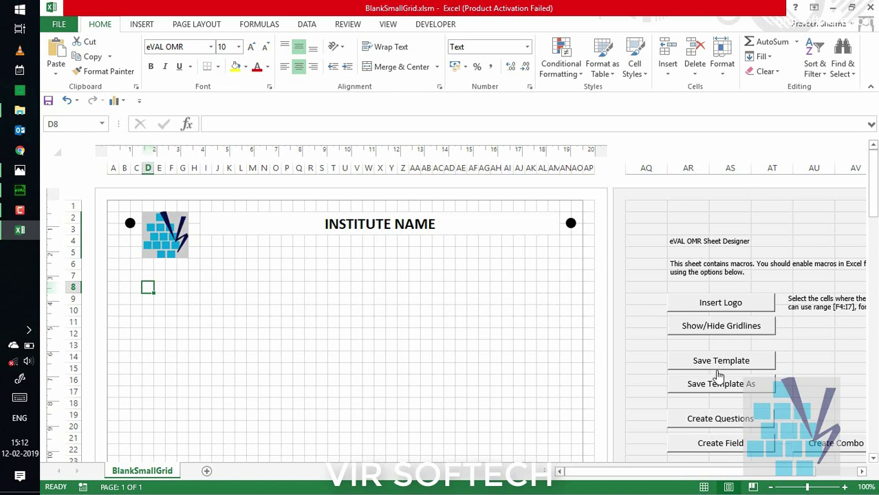
{"action": "left_click", "coordinate": [719, 444]}
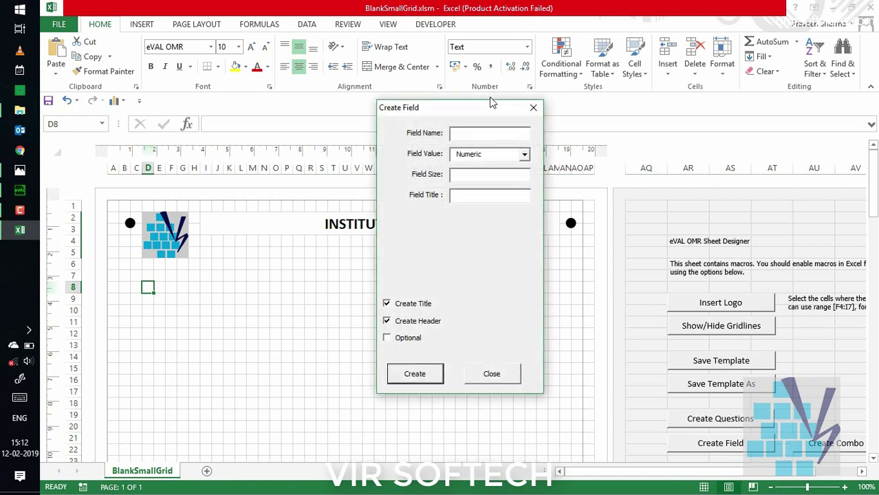
{"action": "left_click_drag", "start_coordinate": [483, 106], "coordinate": [580, 160]}
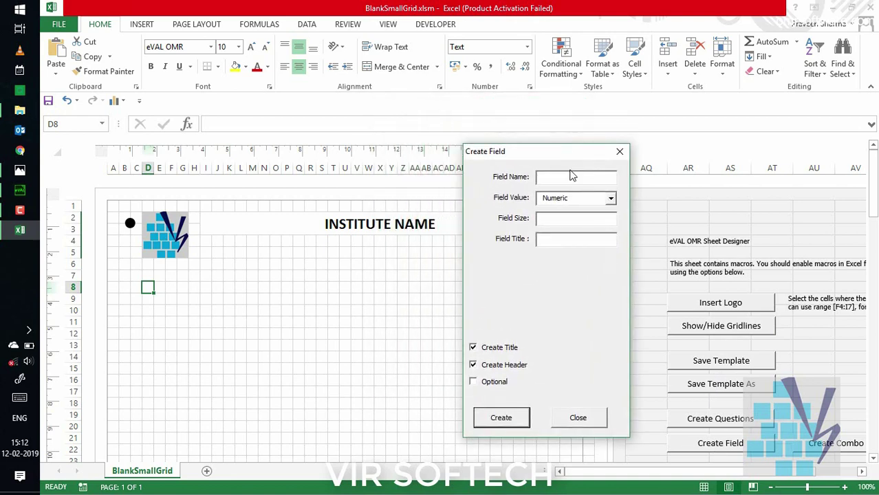
{"action": "left_click", "coordinate": [570, 177]}
{"action": "type", "text": "RollNo"}
{"action": "left_click", "coordinate": [584, 223]}
{"action": "type", "text": "6"}
{"action": "key", "text": "Tab"}
{"action": "type", "text": "Roll Number"}
{"action": "left_click", "coordinate": [494, 423]}
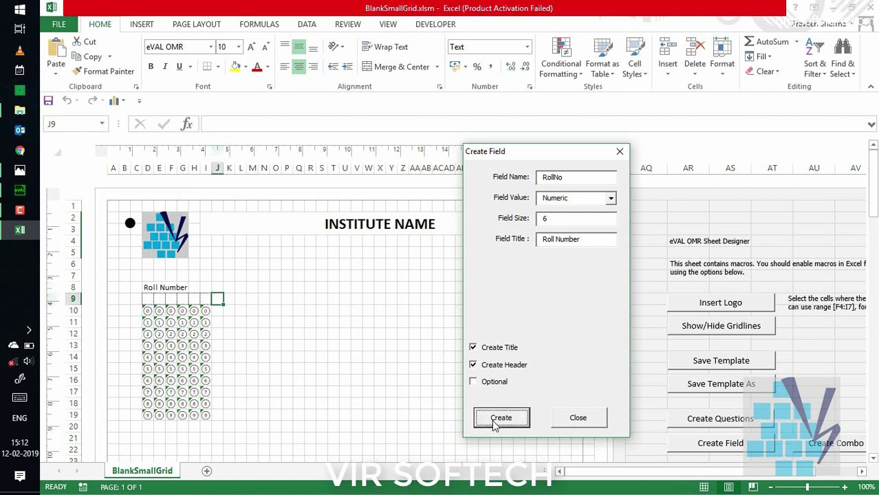
Step: Merge and center the Roll Number title across C7:J8 and add outside borders around the title and the bubble block down to row 20
{"action": "left_click", "coordinate": [133, 275]}
{"action": "left_click_drag", "start_coordinate": [193, 286], "coordinate": [218, 288]}
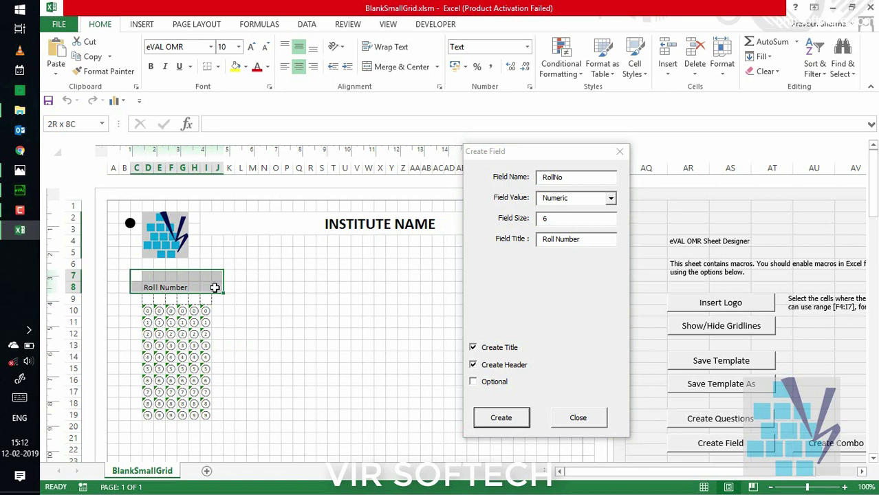
{"action": "left_click", "coordinate": [401, 67]}
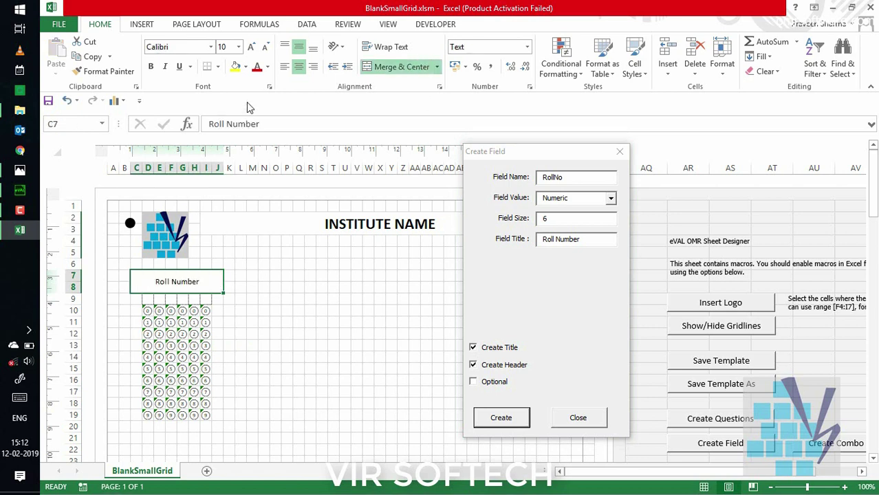
{"action": "left_click", "coordinate": [220, 69]}
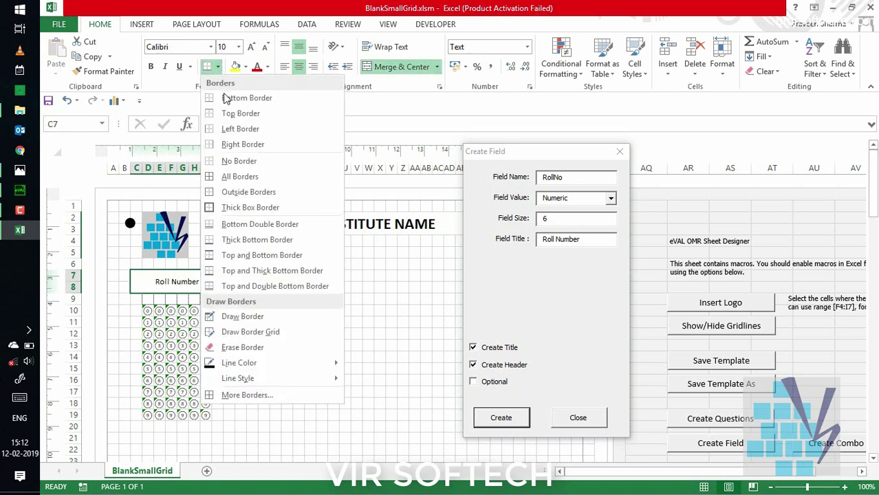
{"action": "left_click", "coordinate": [241, 194]}
{"action": "left_click_drag", "start_coordinate": [172, 282], "coordinate": [174, 426]}
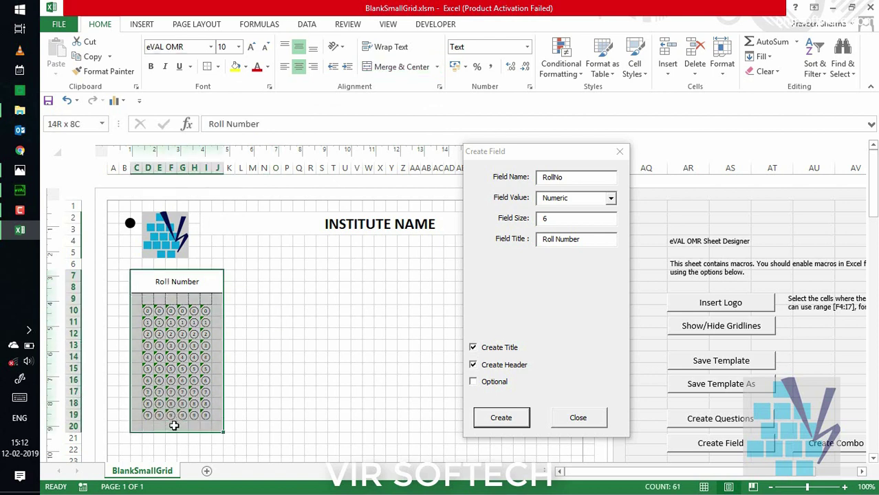
{"action": "left_click", "coordinate": [311, 380]}
Step: Create an Alpha field at cell M8 named name with size 18 and the title Student Name
{"action": "left_click", "coordinate": [252, 288]}
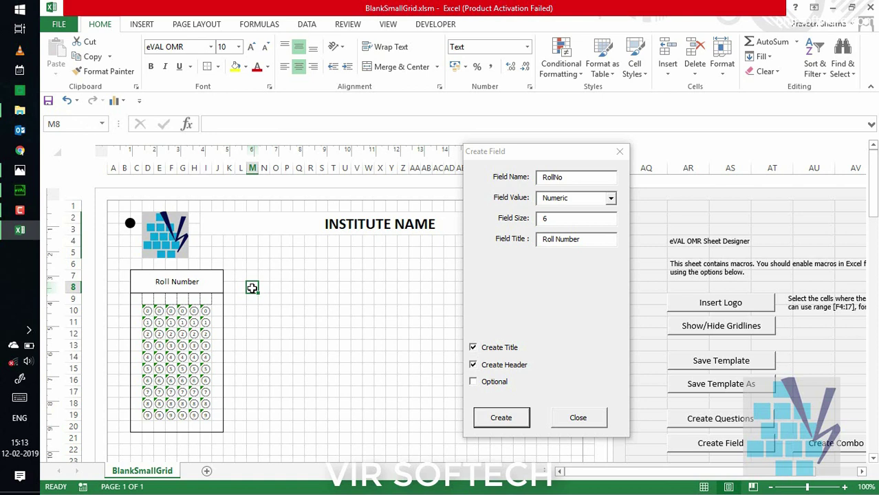
{"action": "left_click_drag", "start_coordinate": [592, 177], "coordinate": [507, 178]}
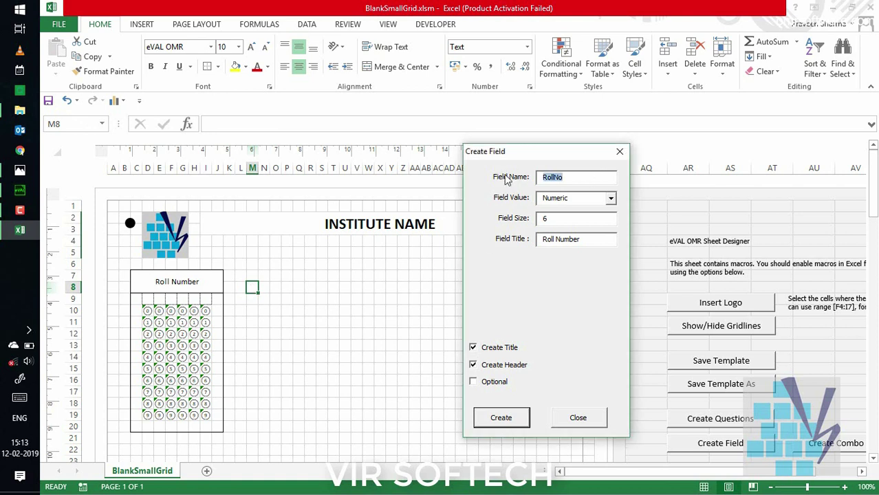
{"action": "type", "text": "name"}
{"action": "left_click", "coordinate": [611, 198]}
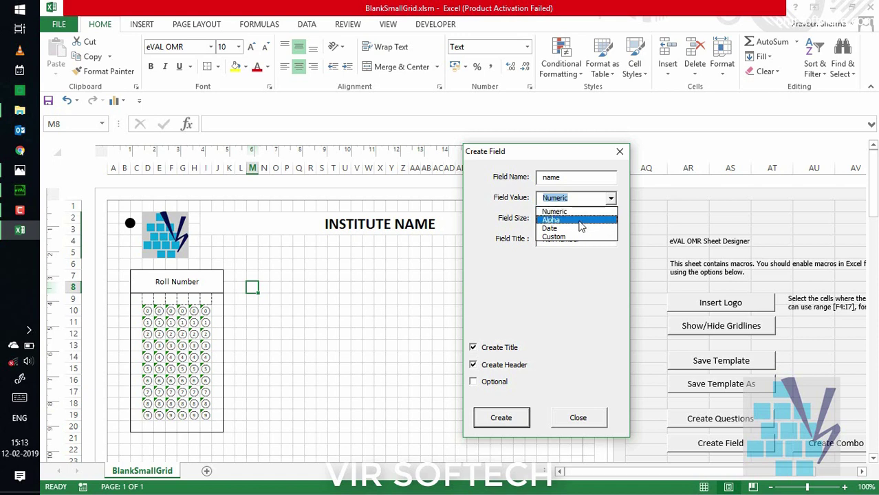
{"action": "left_click", "coordinate": [580, 221]}
{"action": "key", "text": "Tab"}
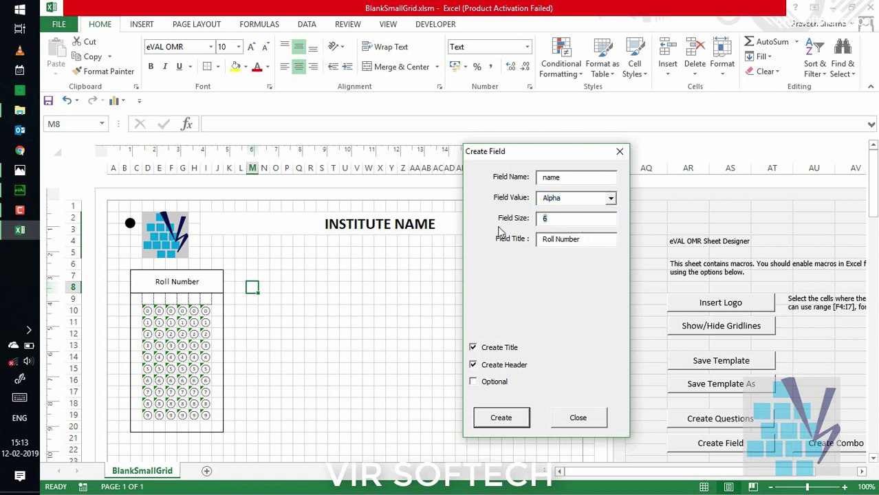
{"action": "type", "text": "18"}
{"action": "left_click_drag", "start_coordinate": [587, 239], "coordinate": [530, 238]}
{"action": "type", "text": "Student Name"}
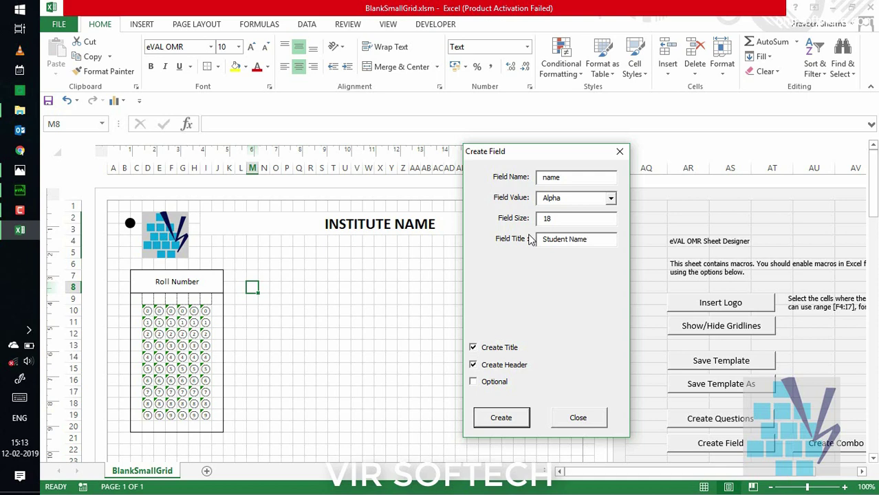
{"action": "left_click", "coordinate": [499, 425]}
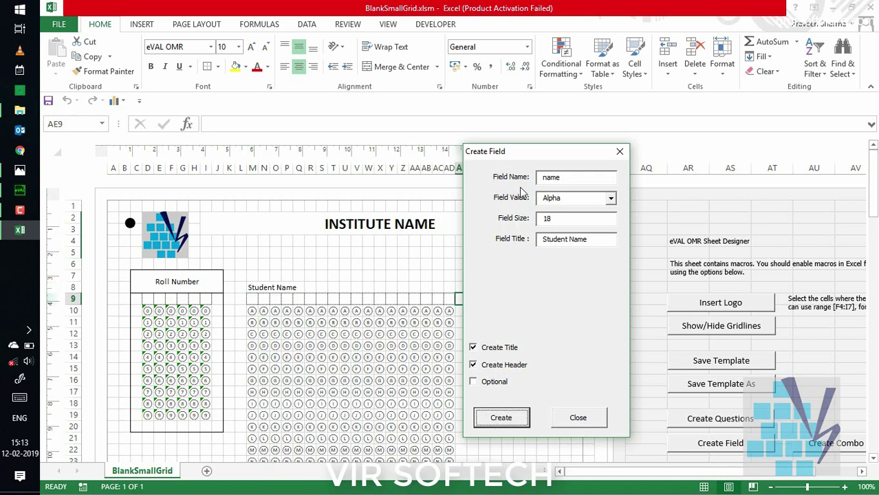
Step: Merge and center the Student Name title across L7:AE8 and add outside borders around the title and bubble block down to row 36
{"action": "left_click_drag", "start_coordinate": [555, 152], "coordinate": [708, 183]}
{"action": "left_click", "coordinate": [486, 331]}
{"action": "scroll", "coordinate": [488, 332], "scroll_direction": "down", "scroll_amount": 4}
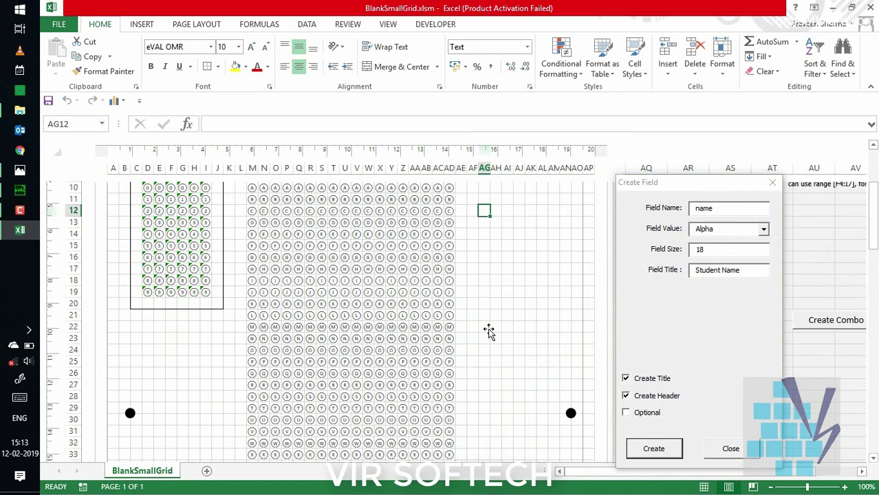
{"action": "scroll", "coordinate": [489, 332], "scroll_direction": "up", "scroll_amount": 4}
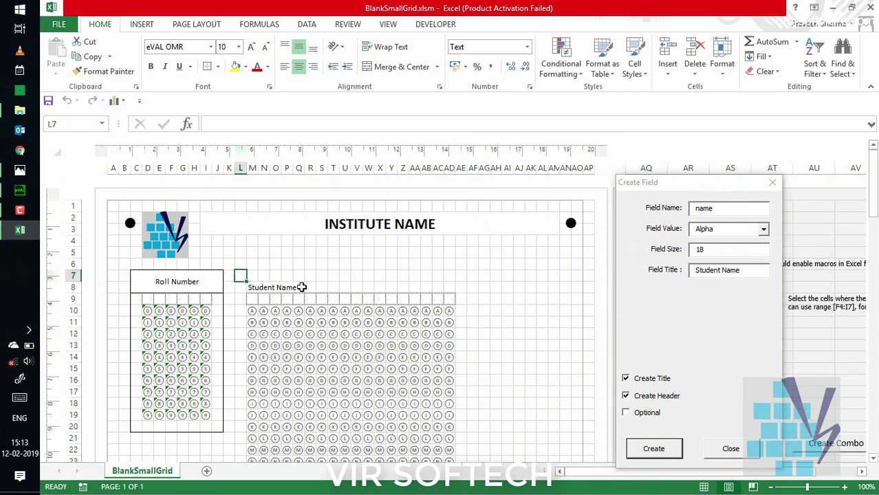
{"action": "left_click_drag", "start_coordinate": [301, 288], "coordinate": [461, 287]}
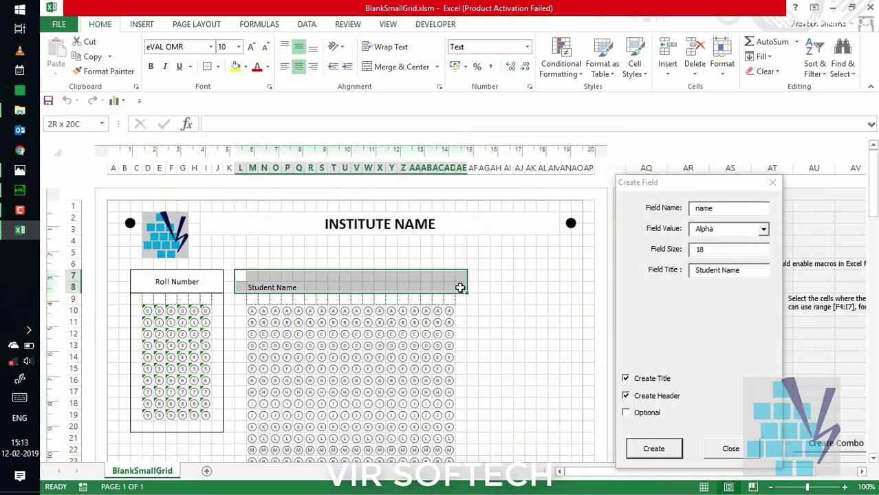
{"action": "left_click", "coordinate": [398, 67]}
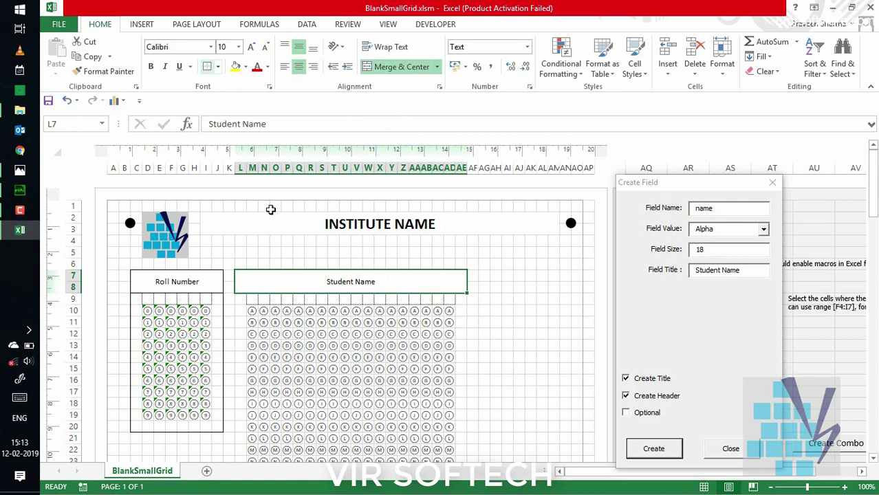
{"action": "left_click_drag", "start_coordinate": [334, 282], "coordinate": [396, 434]}
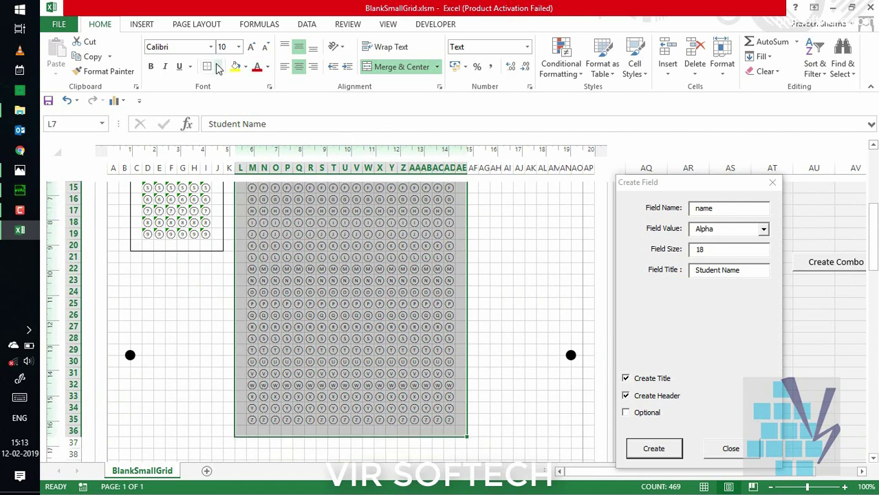
{"action": "scroll", "coordinate": [413, 317], "scroll_direction": "up", "scroll_amount": 5}
Step: Create a Date field at cell AG8 named DOB with the format DDMMYY and the title Date of Birth
{"action": "left_click", "coordinate": [484, 289]}
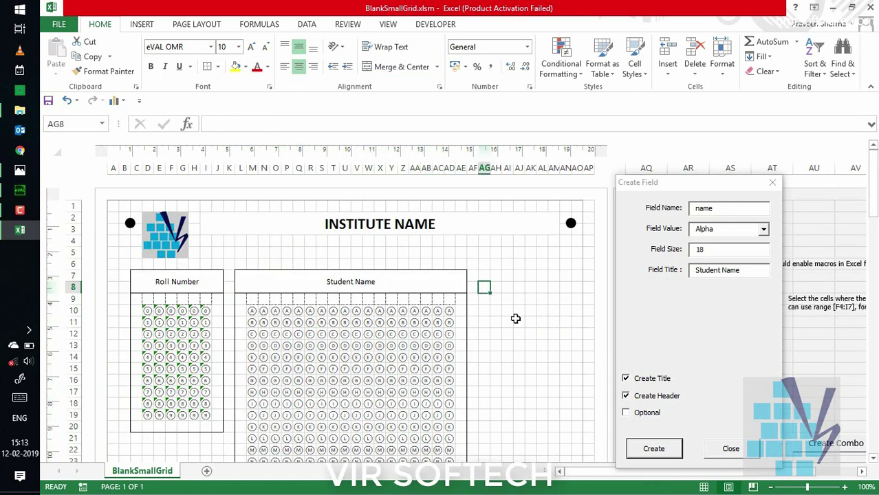
{"action": "left_click", "coordinate": [717, 209]}
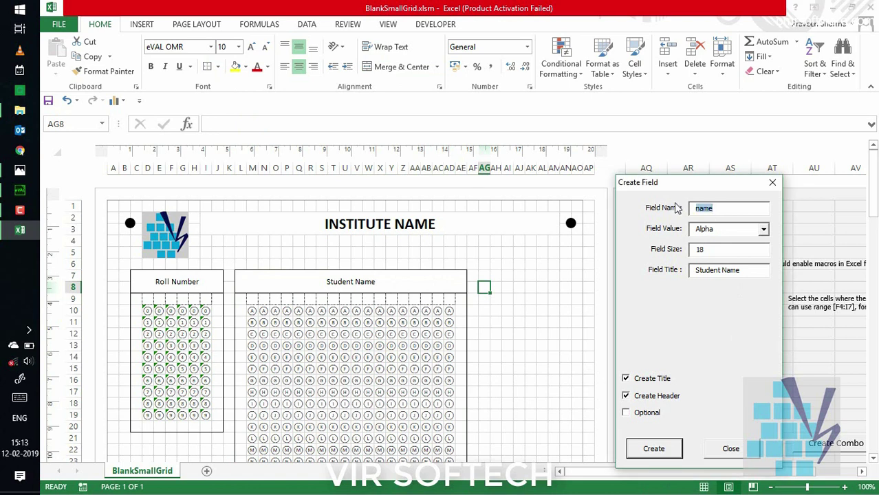
{"action": "type", "text": "DOB"}
{"action": "left_click", "coordinate": [737, 232]}
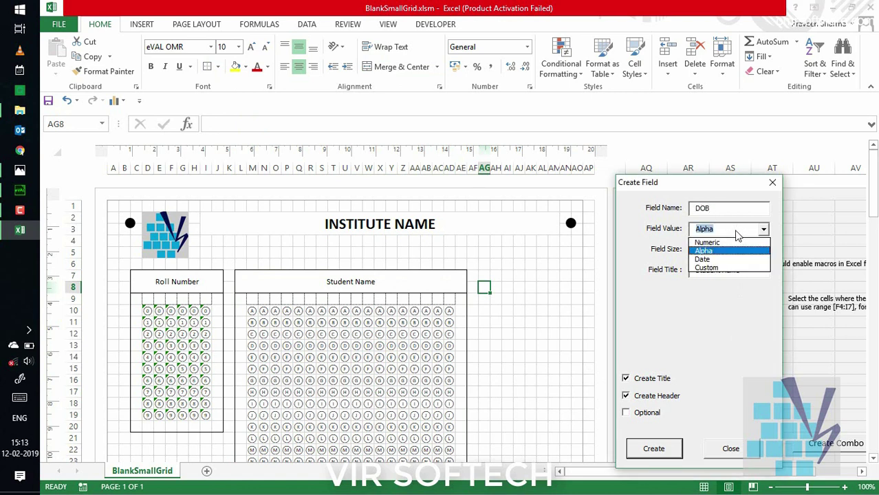
{"action": "left_click", "coordinate": [709, 259]}
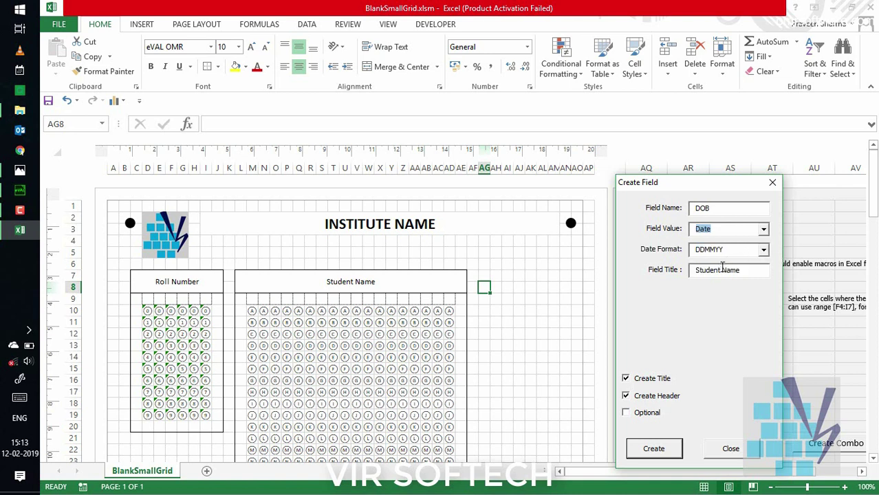
{"action": "left_click", "coordinate": [753, 270]}
{"action": "type", "text": "Date of Birth"}
{"action": "left_click", "coordinate": [654, 449]}
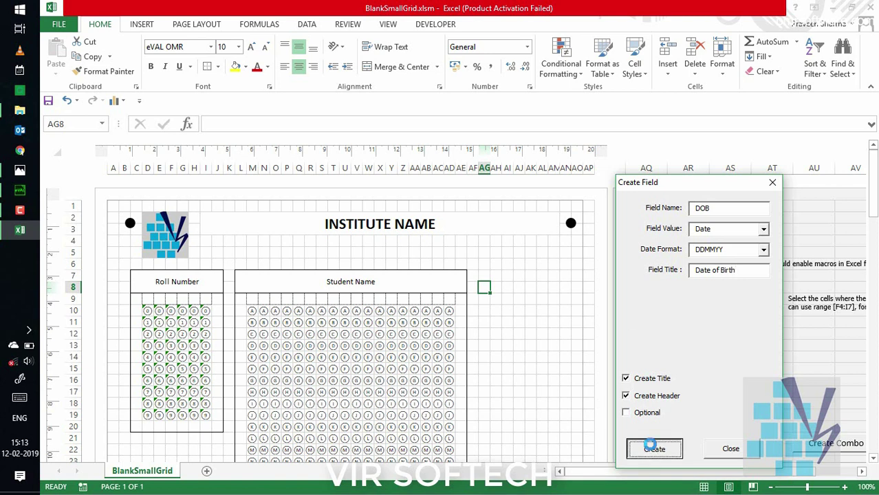
Step: Move the Date of Birth field in AG8:AL19 one column over so that it starts at AH8
{"action": "left_click", "coordinate": [531, 433]}
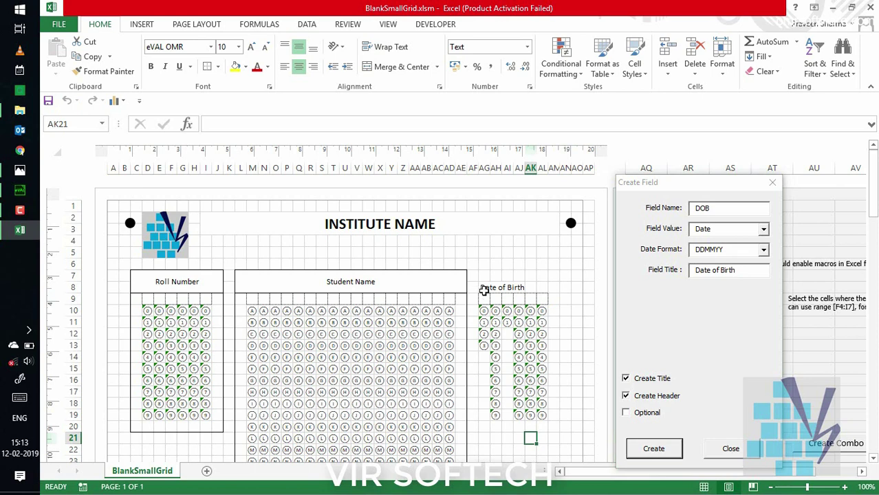
{"action": "left_click_drag", "start_coordinate": [483, 288], "coordinate": [542, 423]}
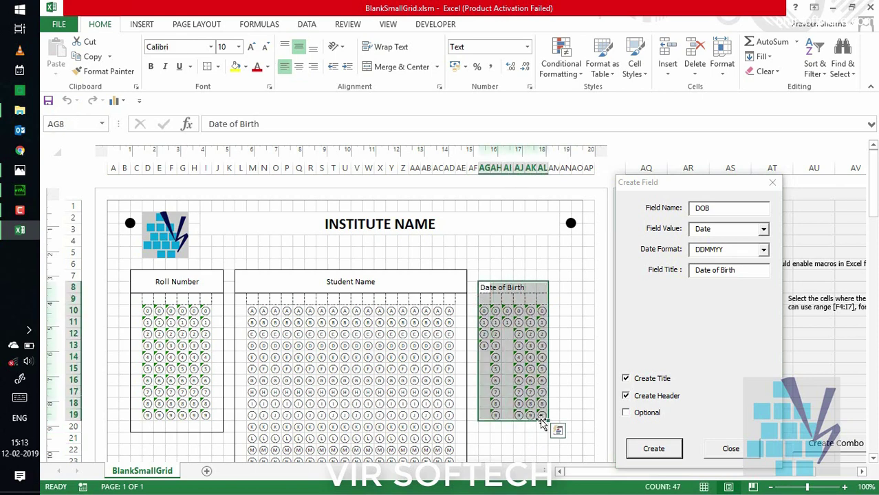
{"action": "key", "text": "ctrl+x"}
{"action": "key", "text": "Right"}
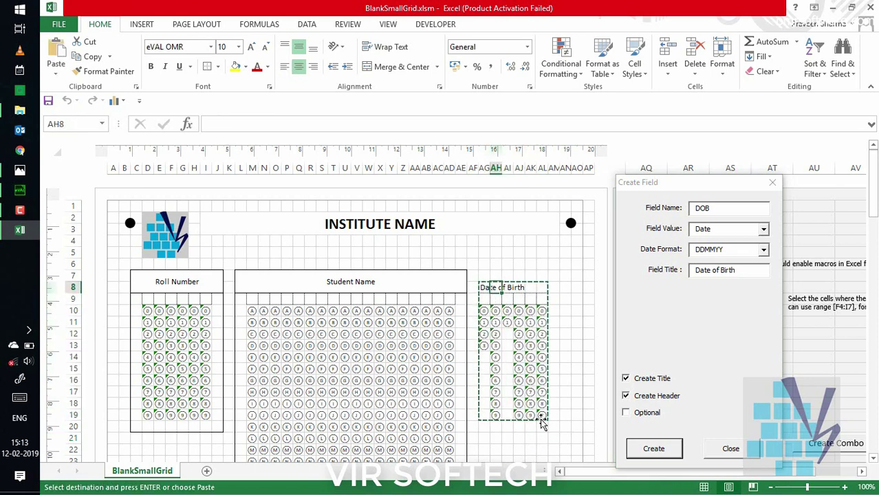
{"action": "key", "text": "ctrl+v"}
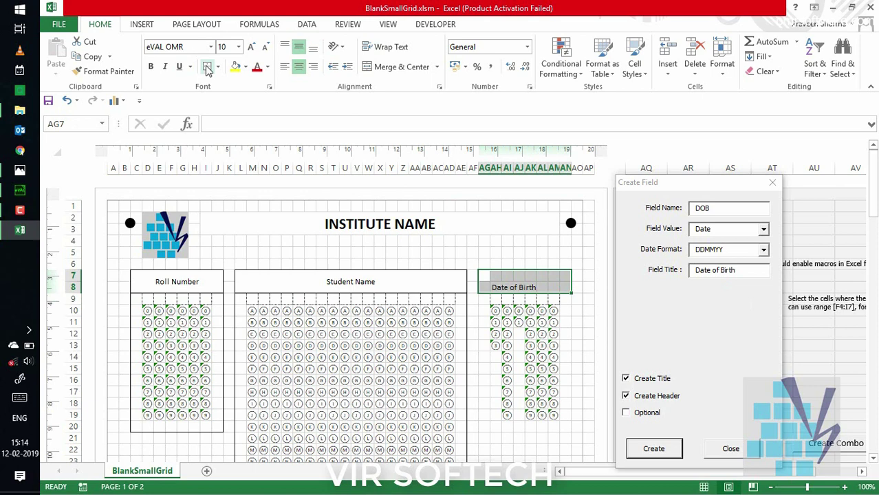
Step: Merge and center the Date of Birth title across AG7:AN8 and add outside borders around the title and bubble block down to row 20
{"action": "left_click", "coordinate": [403, 67]}
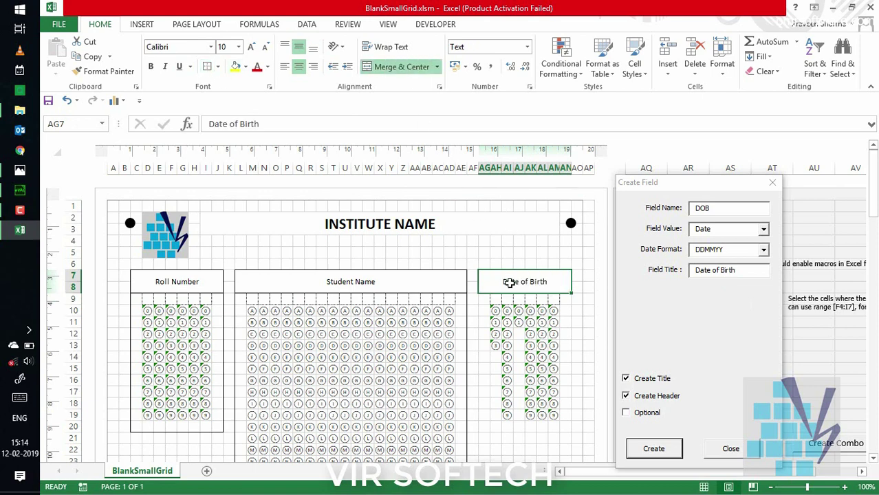
{"action": "left_click_drag", "start_coordinate": [565, 299], "coordinate": [483, 422]}
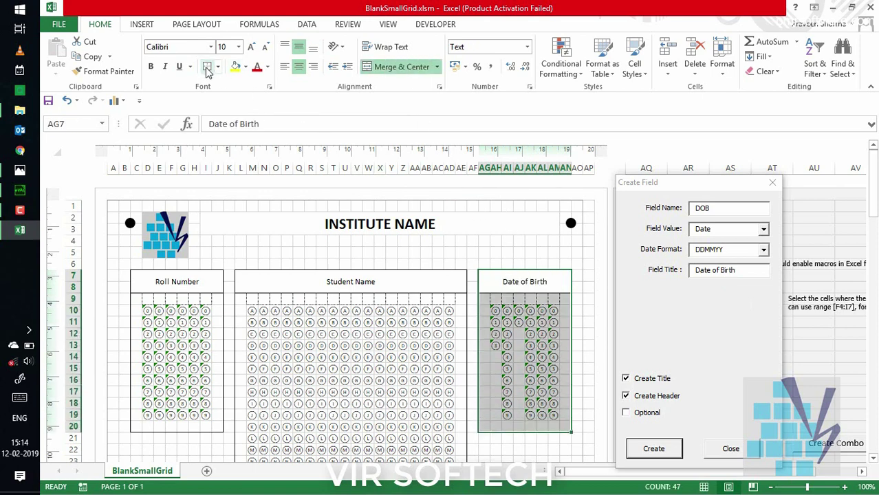
{"action": "left_click", "coordinate": [257, 276]}
Step: Select cell D39 below the fields, close the Create Field dialog and open the Create Questions dialog
{"action": "scroll", "coordinate": [258, 275], "scroll_direction": "down", "scroll_amount": 8}
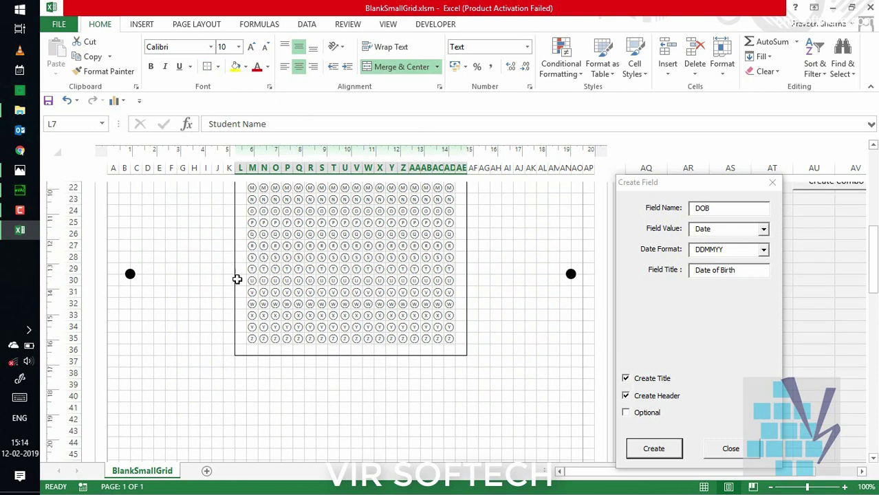
{"action": "left_click", "coordinate": [146, 351]}
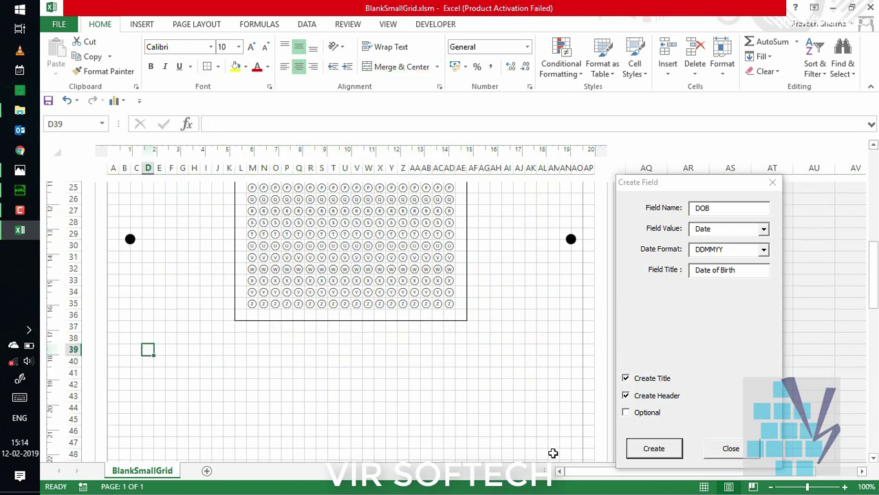
{"action": "key", "text": "Escape"}
{"action": "scroll", "coordinate": [477, 379], "scroll_direction": "up", "scroll_amount": 2}
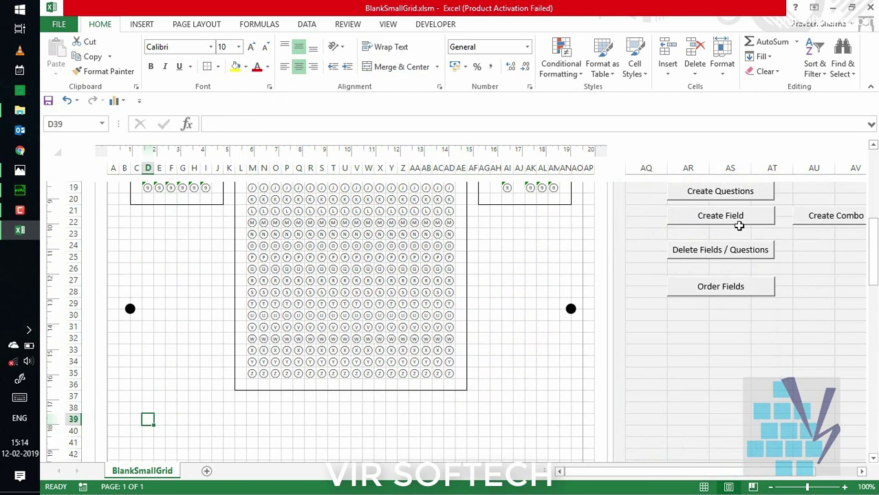
{"action": "left_click", "coordinate": [726, 192]}
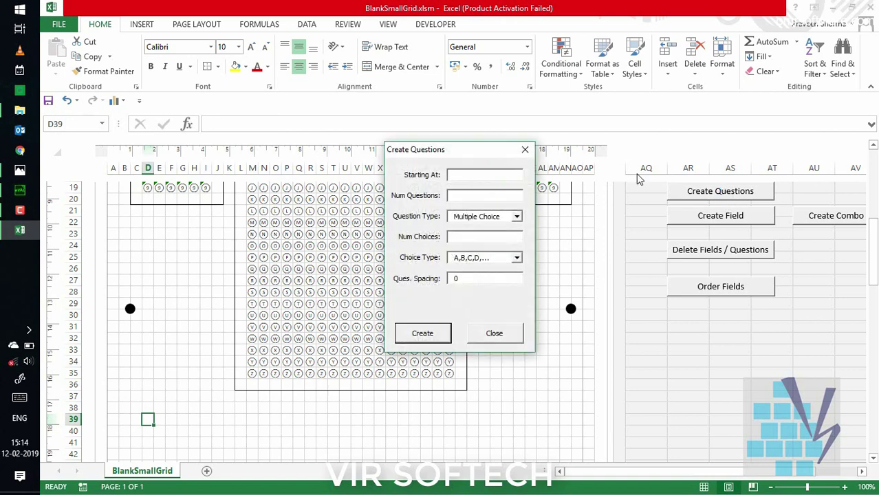
{"action": "left_click_drag", "start_coordinate": [452, 150], "coordinate": [596, 156]}
Step: Create 10 multiple choice questions at D39 starting at 1, with 4 choices of type A,B,C,D and question spacing 0
{"action": "left_click", "coordinate": [609, 181]}
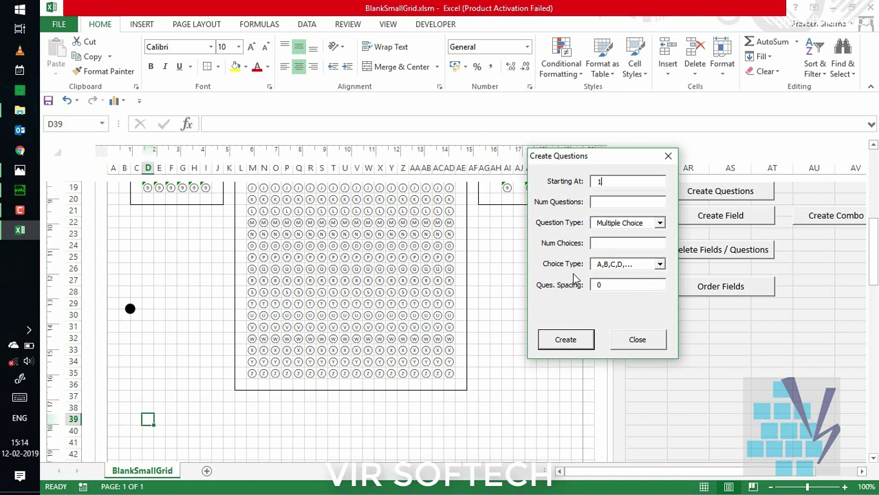
{"action": "left_click", "coordinate": [618, 202]}
{"action": "left_click", "coordinate": [615, 201]}
{"action": "left_click", "coordinate": [626, 230]}
{"action": "left_click", "coordinate": [623, 232]}
{"action": "left_click", "coordinate": [628, 243]}
{"action": "left_click", "coordinate": [632, 265]}
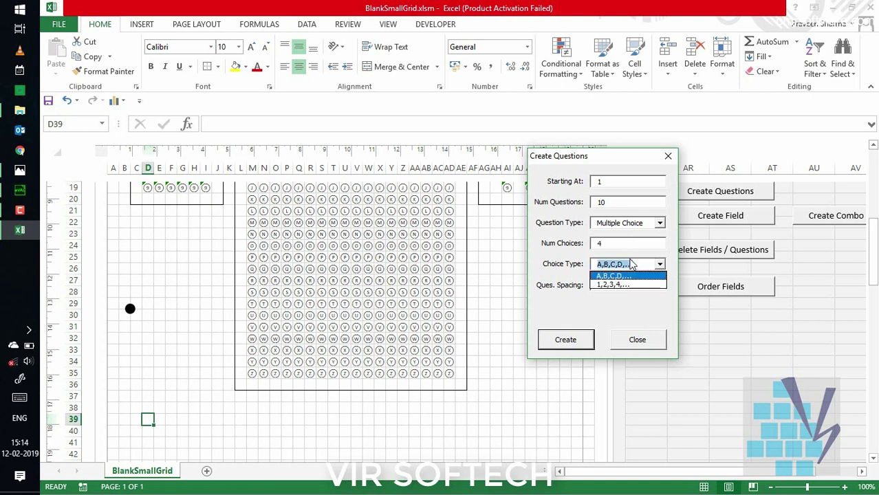
{"action": "left_click", "coordinate": [633, 265]}
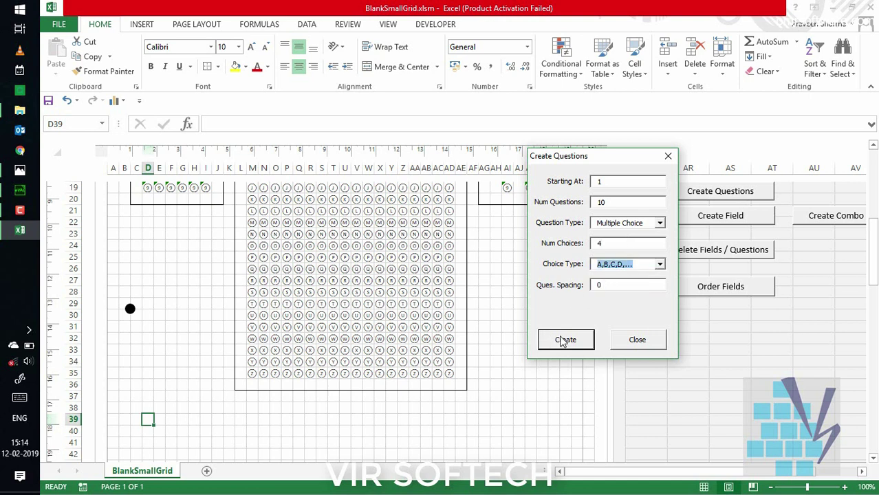
{"action": "left_click", "coordinate": [563, 340]}
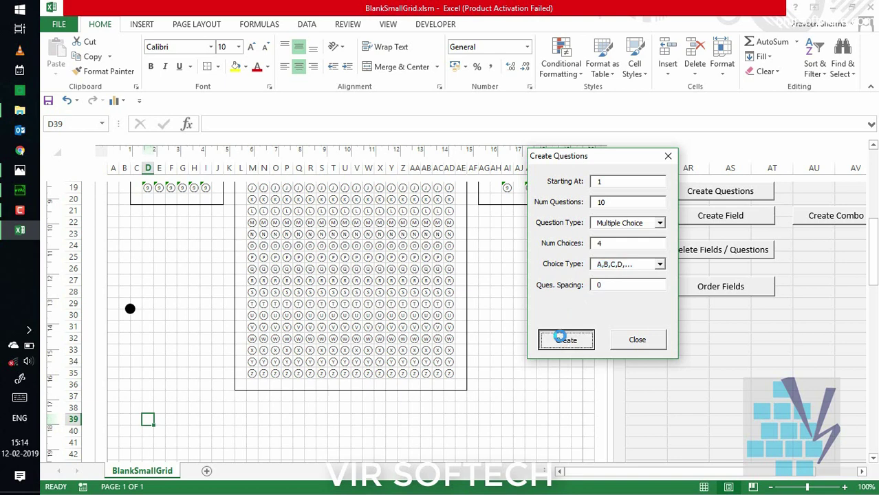
{"action": "left_click", "coordinate": [335, 405]}
{"action": "scroll", "coordinate": [335, 405], "scroll_direction": "down", "scroll_amount": 3}
{"action": "scroll", "coordinate": [335, 405], "scroll_direction": "down", "scroll_amount": 2}
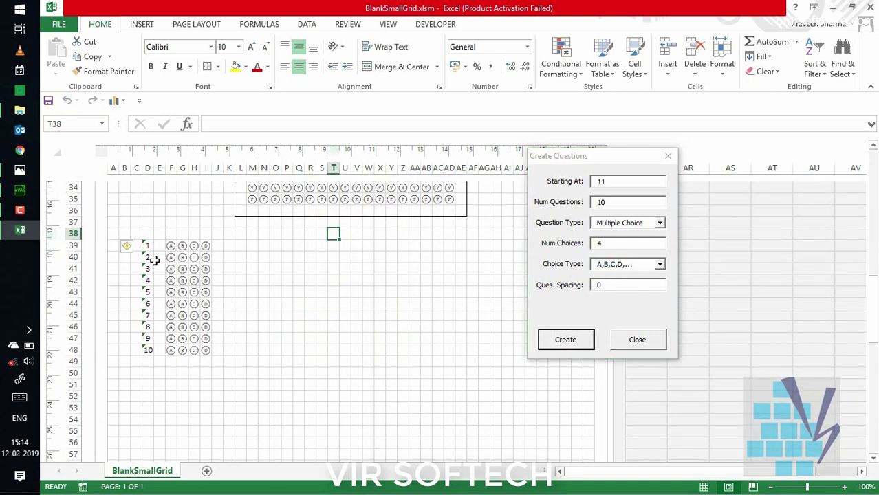
{"action": "left_click_drag", "start_coordinate": [146, 245], "coordinate": [204, 350]}
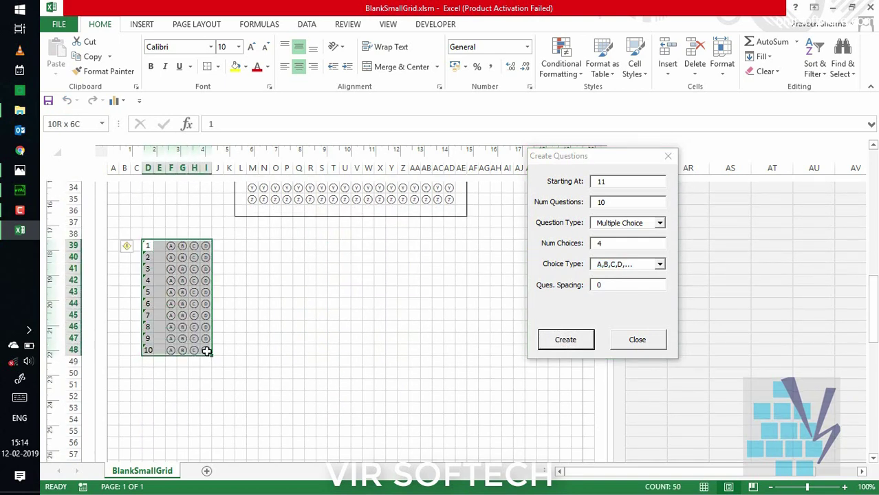
Step: Create 5 integer questions at L39 starting at 11, with 1 digit, horizontal orientation and question spacing 1
{"action": "left_click", "coordinate": [239, 245]}
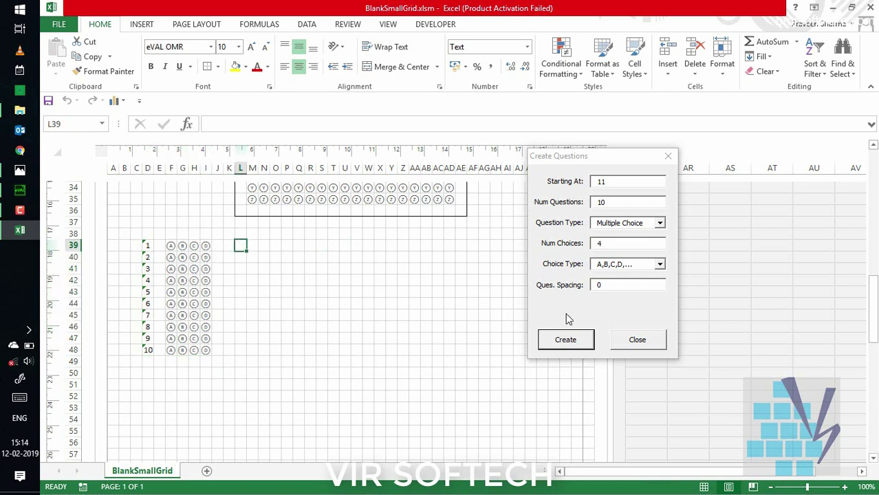
{"action": "left_click", "coordinate": [618, 223]}
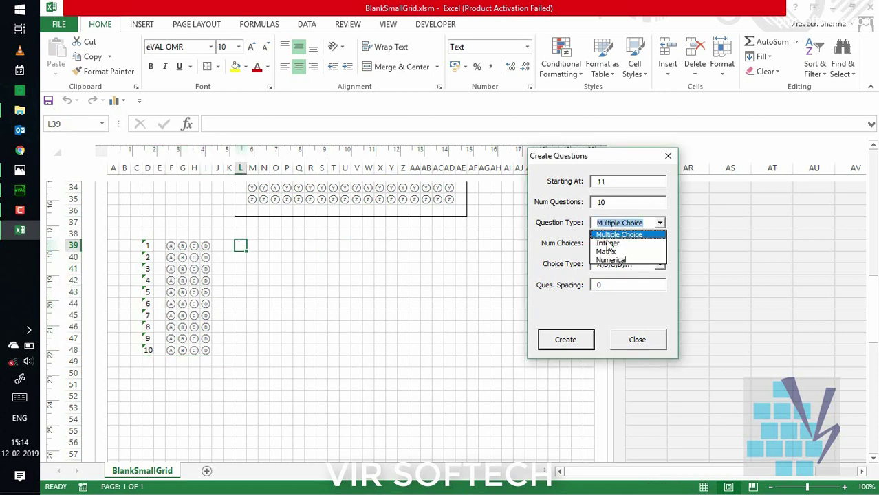
{"action": "left_click", "coordinate": [608, 242]}
{"action": "left_click", "coordinate": [608, 242]}
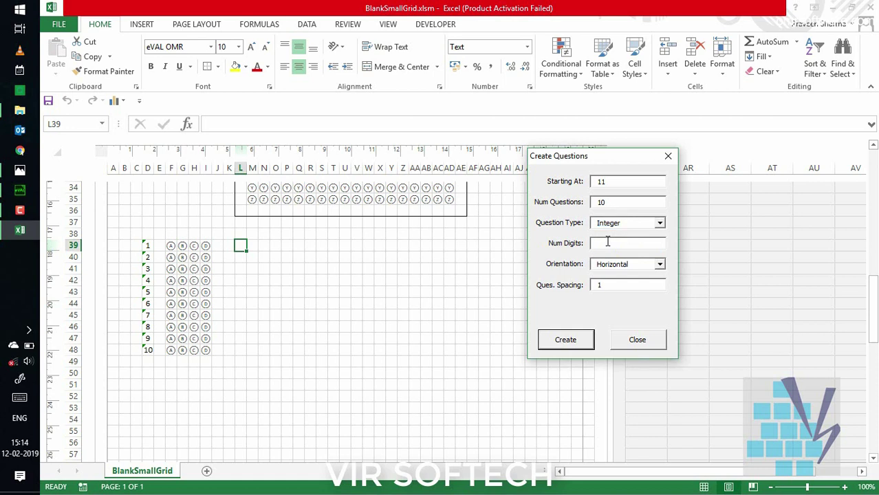
{"action": "type", "text": "1"}
{"action": "double_click", "coordinate": [603, 201]}
{"action": "left_click", "coordinate": [566, 344]}
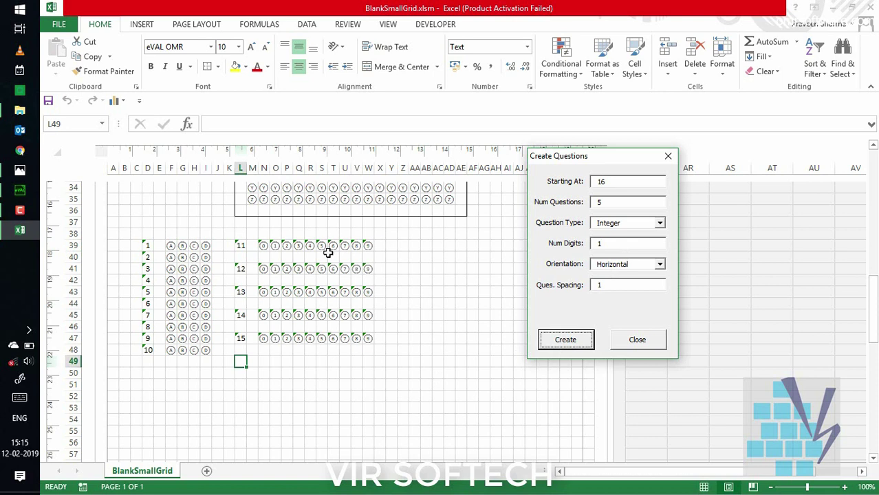
{"action": "left_click_drag", "start_coordinate": [240, 246], "coordinate": [369, 346]}
Step: Create 2 matrix questions at Z39 starting at 16, with 4 sub questions, 5 choices and question spacing 1
{"action": "left_click", "coordinate": [405, 245]}
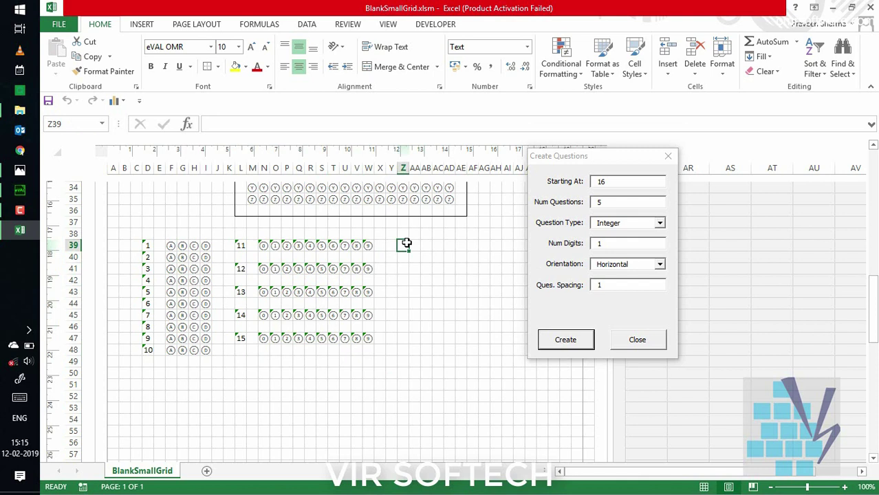
{"action": "left_click", "coordinate": [647, 227]}
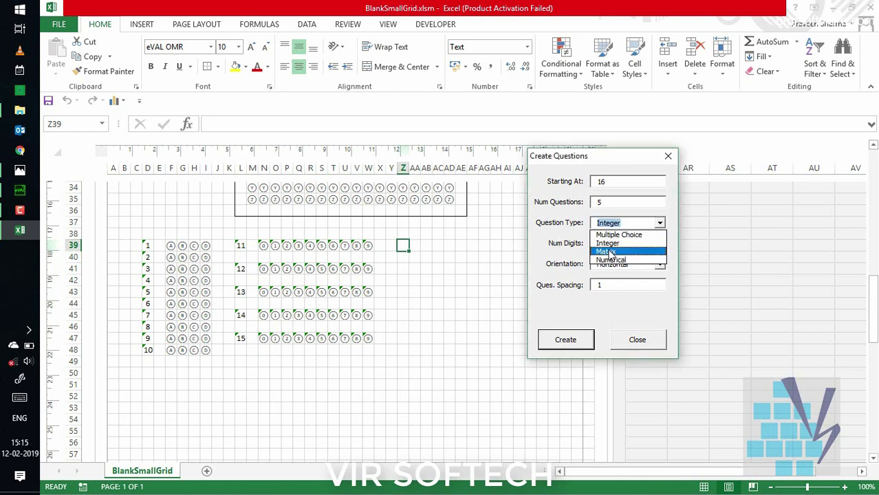
{"action": "left_click", "coordinate": [607, 251]}
{"action": "left_click", "coordinate": [610, 247]}
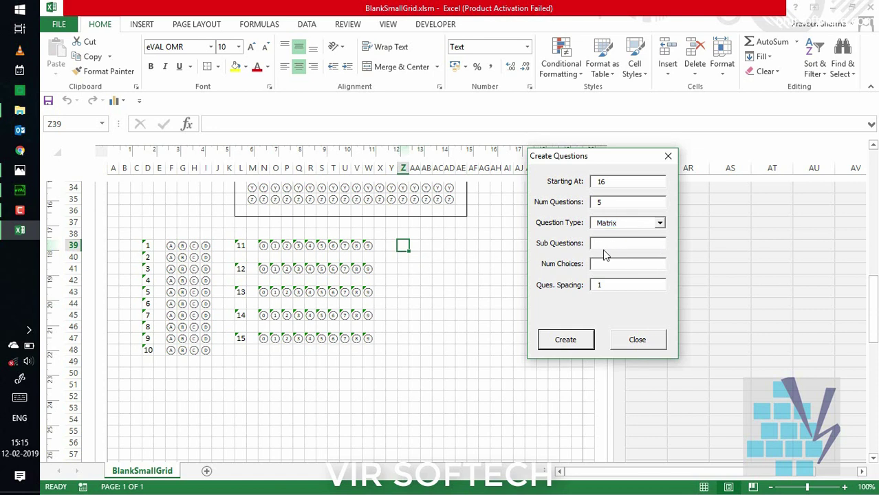
{"action": "left_click_drag", "start_coordinate": [622, 203], "coordinate": [523, 208]}
{"action": "left_click", "coordinate": [620, 246]}
{"action": "left_click", "coordinate": [565, 340]}
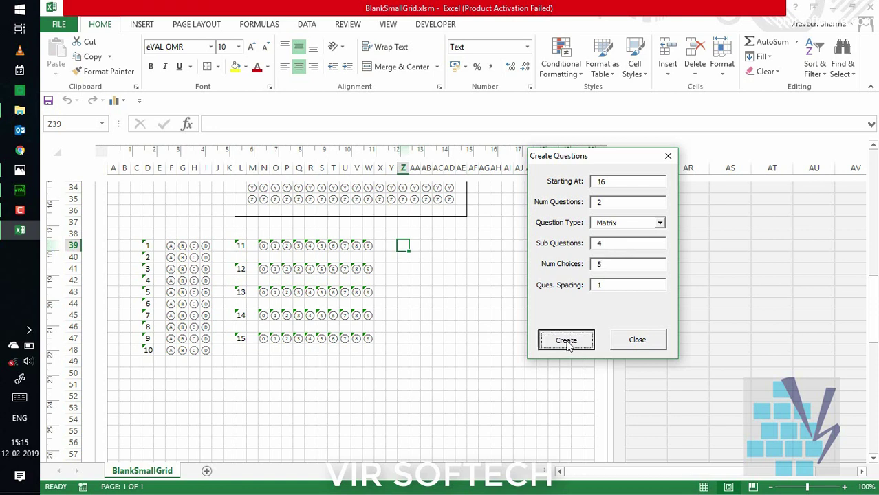
Step: Create 2 numerical questions at J52 starting at 18, with 2 digits before and 2 after the decimal point and question spacing 1
{"action": "left_click", "coordinate": [218, 397]}
{"action": "left_click", "coordinate": [622, 344]}
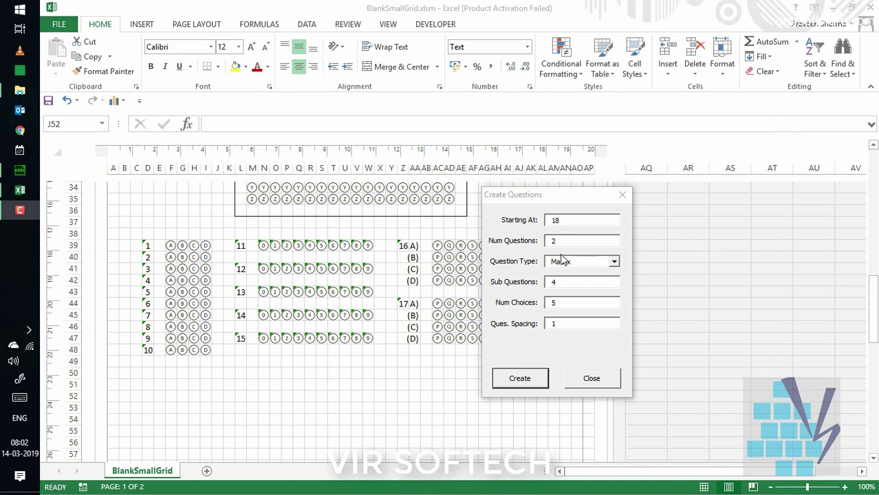
{"action": "left_click", "coordinate": [585, 259]}
{"action": "left_click", "coordinate": [585, 265]}
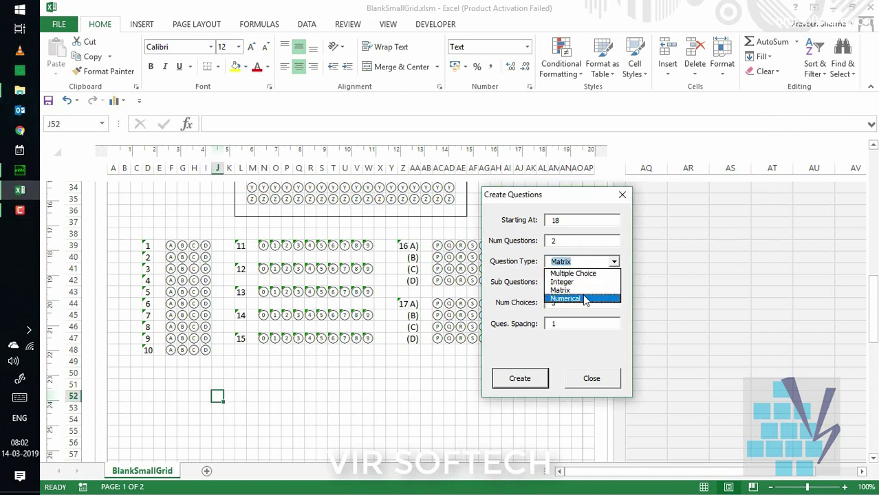
{"action": "left_click", "coordinate": [585, 301]}
{"action": "left_click", "coordinate": [572, 263]}
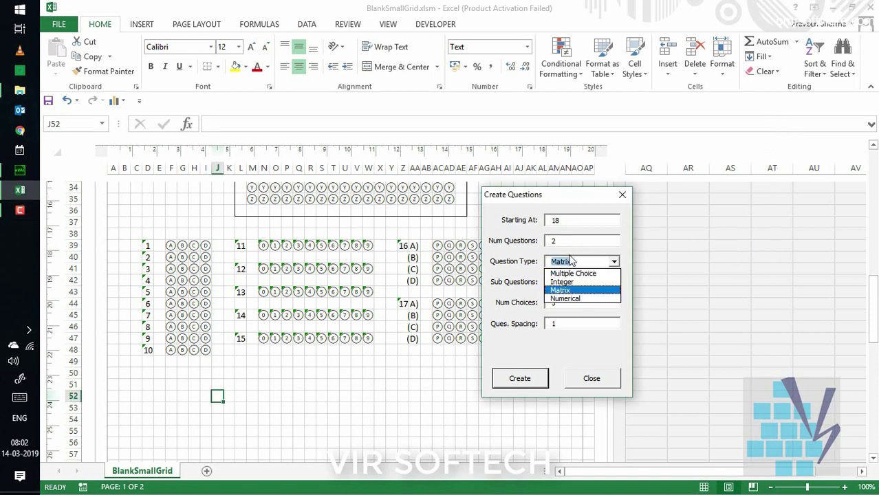
{"action": "left_click", "coordinate": [591, 298]}
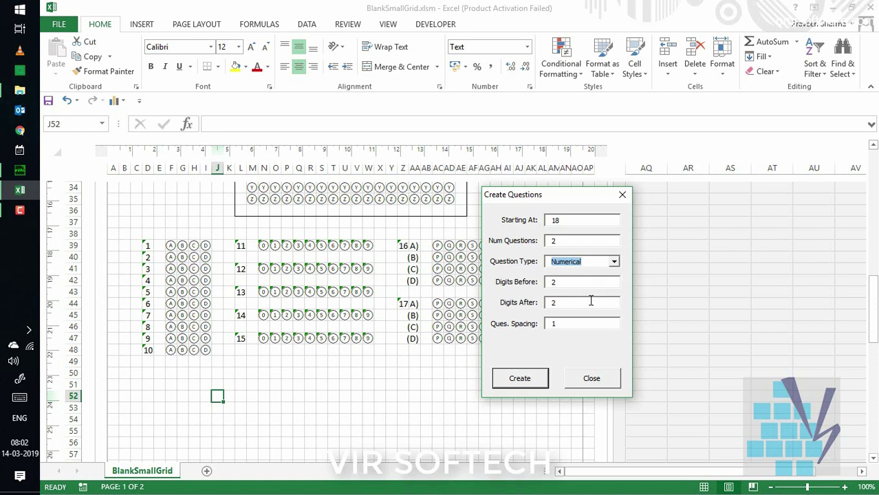
{"action": "left_click", "coordinate": [553, 282]}
{"action": "key", "text": "Tab"}
{"action": "left_click", "coordinate": [521, 379]}
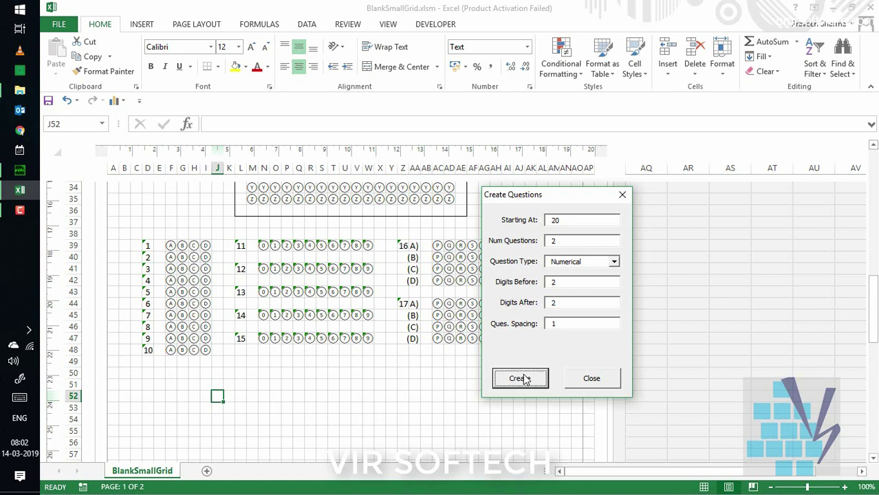
{"action": "left_click", "coordinate": [322, 395]}
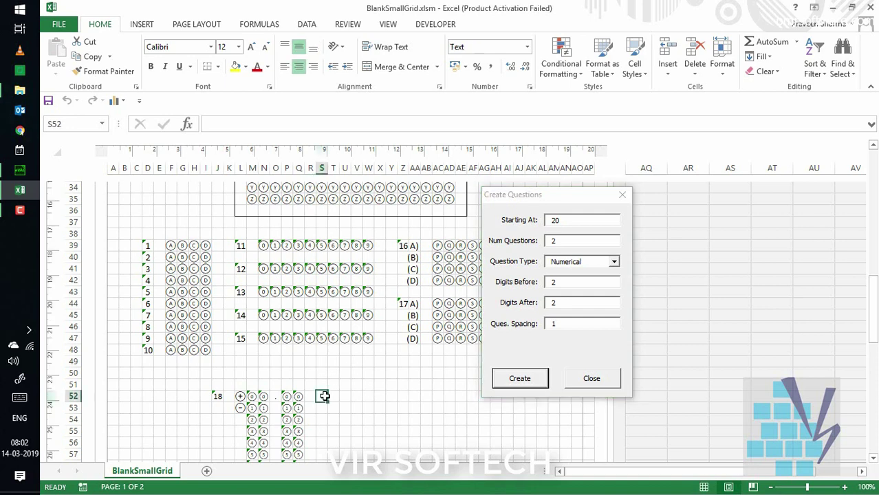
{"action": "scroll", "coordinate": [323, 394], "scroll_direction": "down", "scroll_amount": 3}
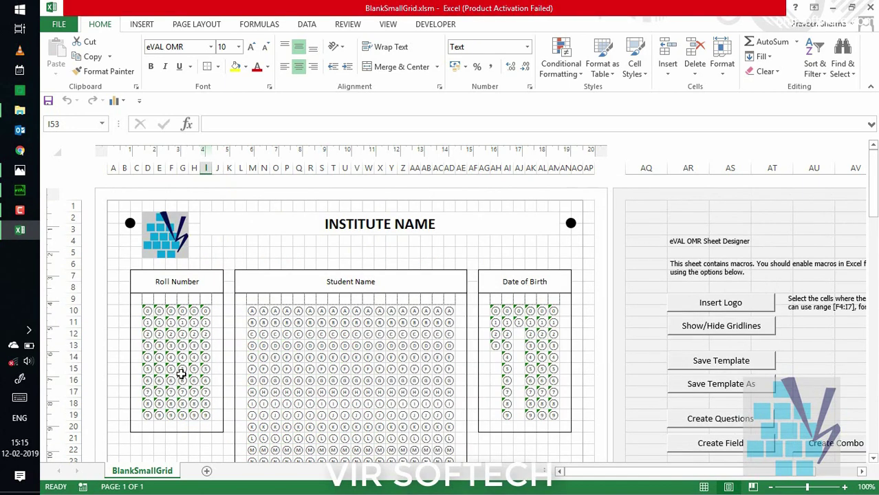
Step: Save the finished sheet as a new template named NEW_OMR and close the workbook
{"action": "left_click", "coordinate": [133, 265]}
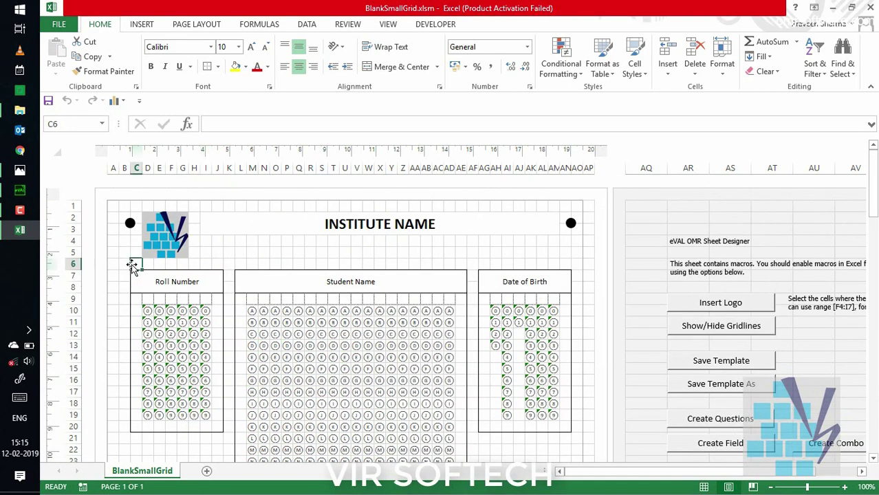
{"action": "key", "text": "ctrl+Home"}
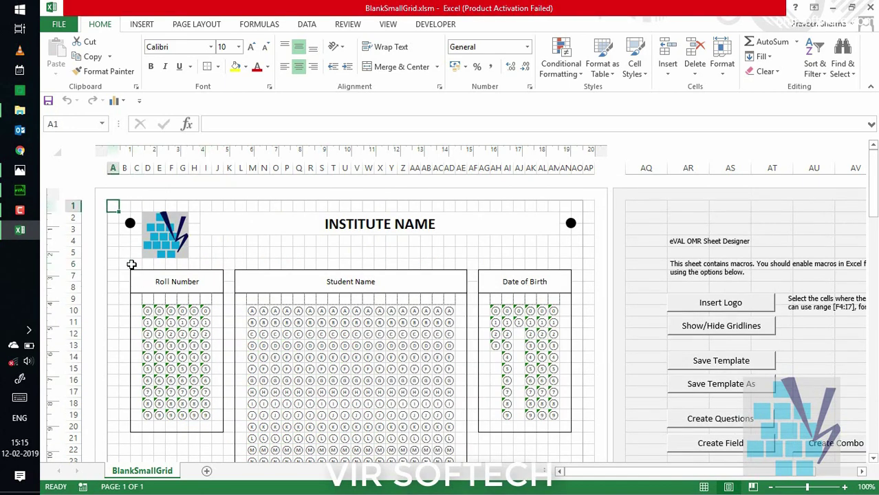
{"action": "left_click", "coordinate": [728, 386]}
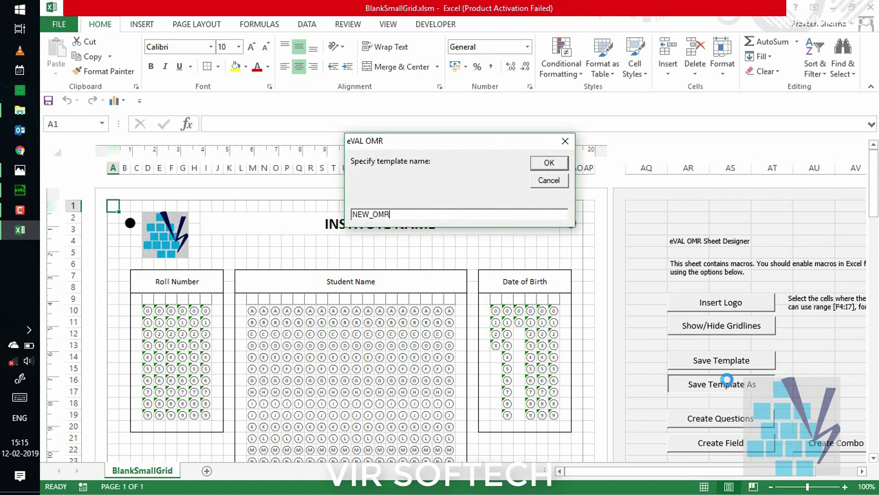
{"action": "key", "text": "Return"}
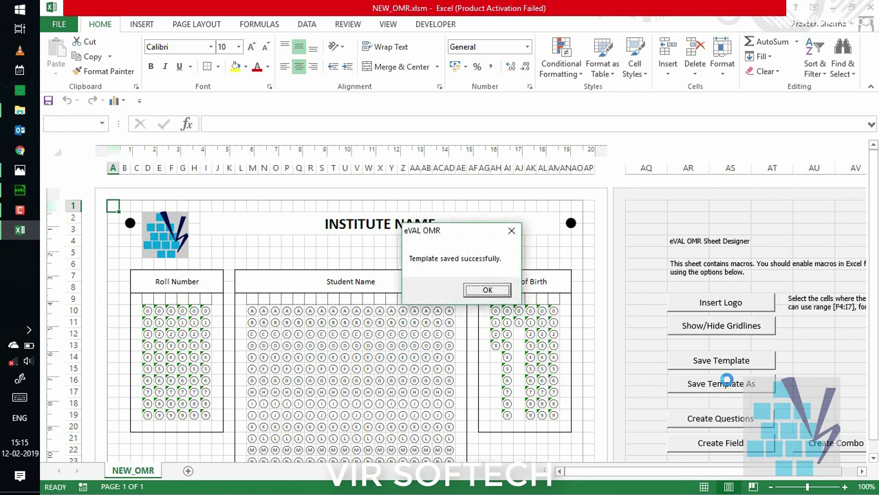
{"action": "left_click", "coordinate": [487, 290]}
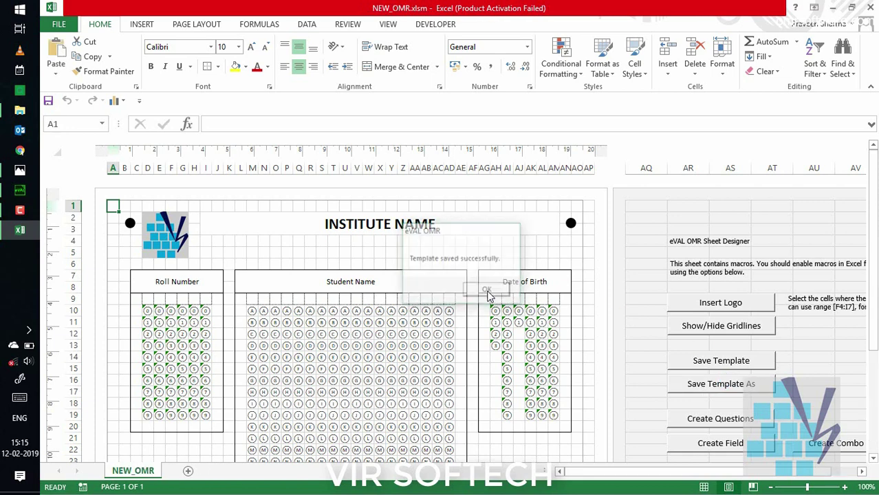
{"action": "left_click", "coordinate": [871, 7]}
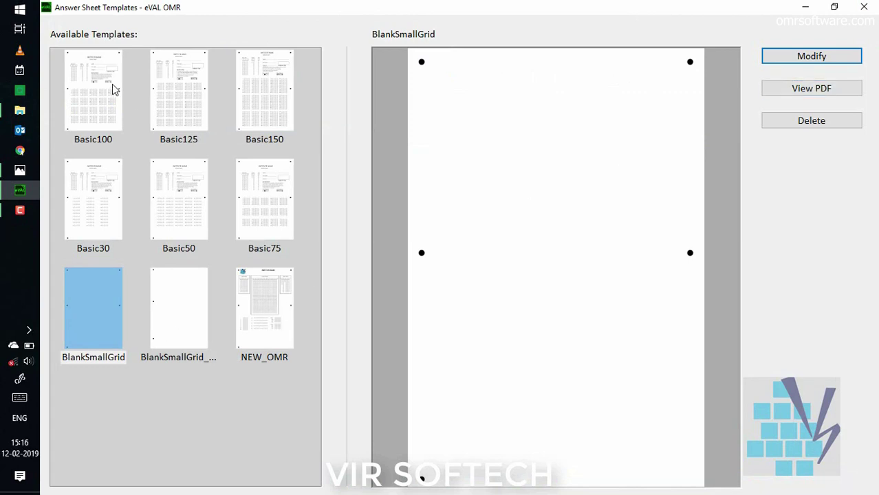
Step: Open the PDF of the NEW_OMR template from the available templates and review the whole answer sheet
{"action": "left_click", "coordinate": [265, 289]}
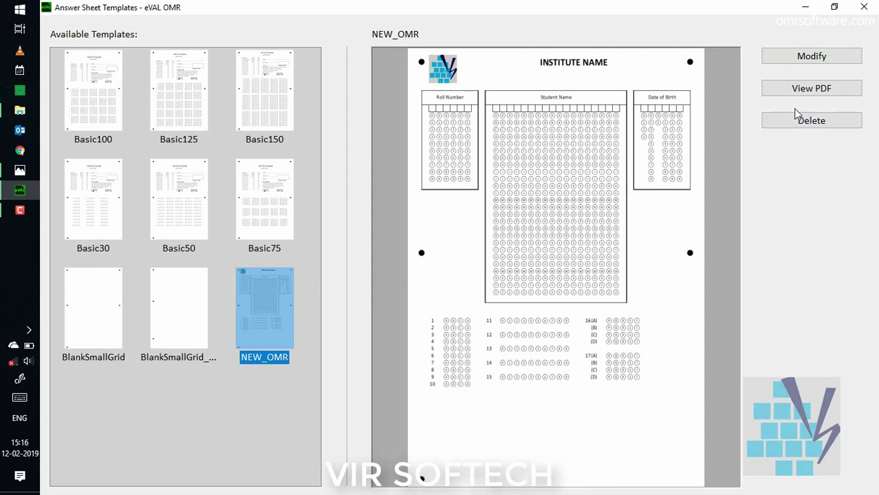
{"action": "left_click", "coordinate": [831, 94]}
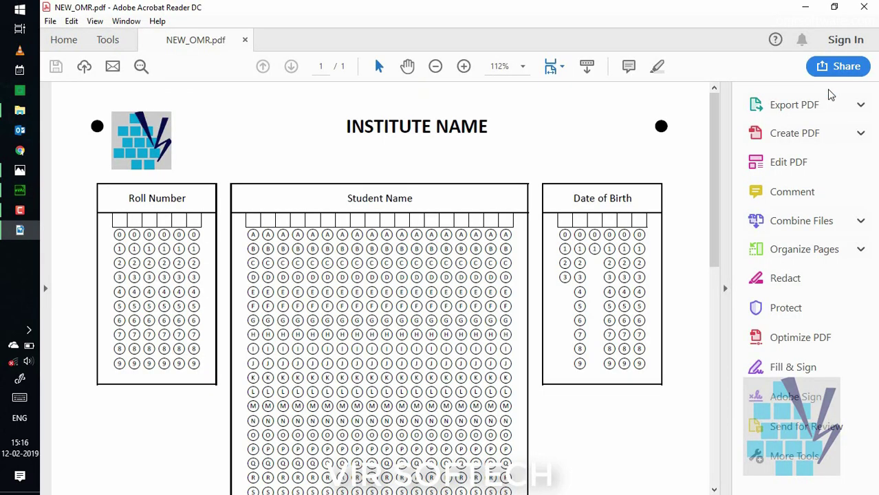
{"action": "scroll", "coordinate": [223, 368], "scroll_direction": "down", "scroll_amount": 5}
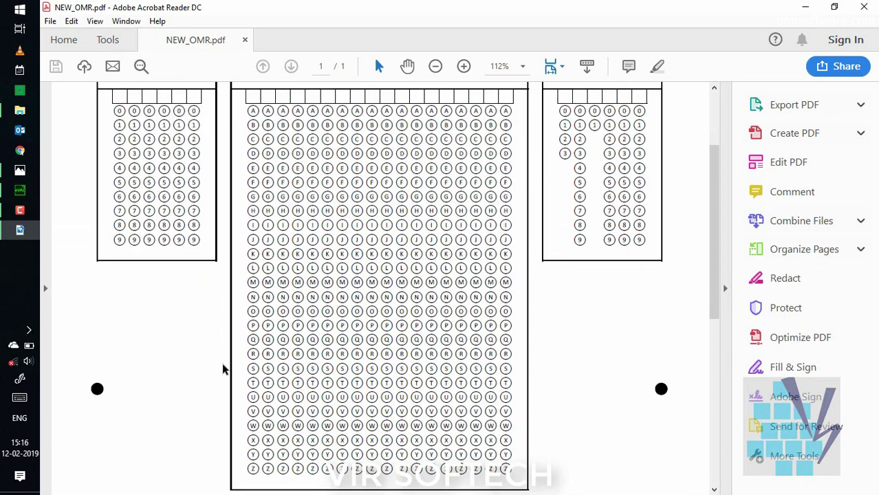
{"action": "scroll", "coordinate": [224, 367], "scroll_direction": "down", "scroll_amount": 6}
{"action": "scroll", "coordinate": [223, 367], "scroll_direction": "up", "scroll_amount": 11}
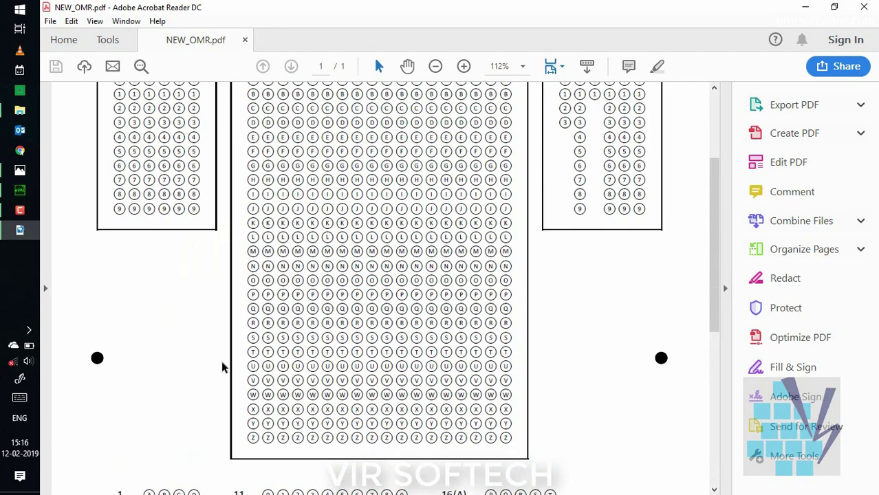